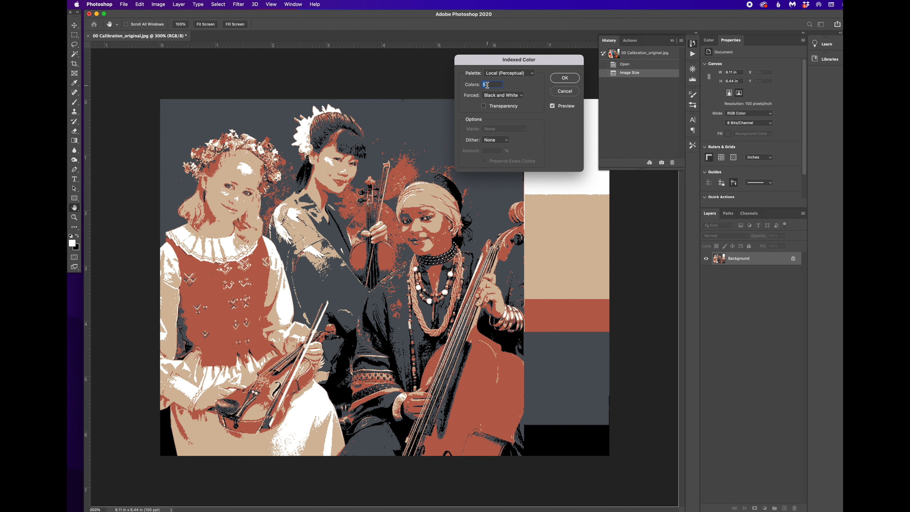
Set the indexed palette to 6 colors and keep dithering at None
key("Up")
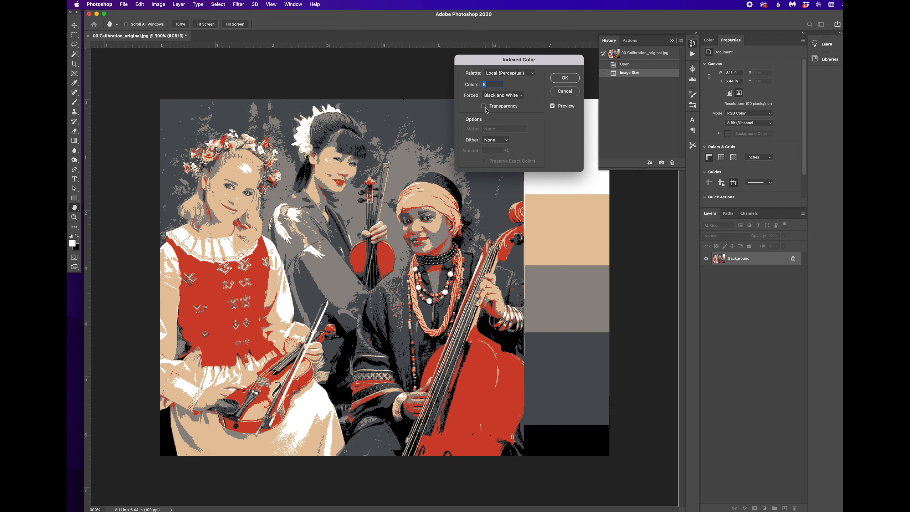
left_click(505, 143)
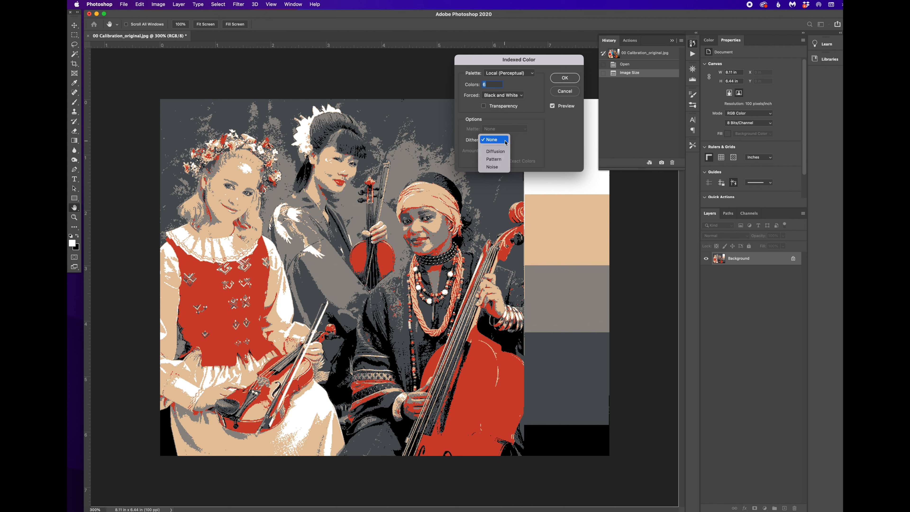
left_click(523, 143)
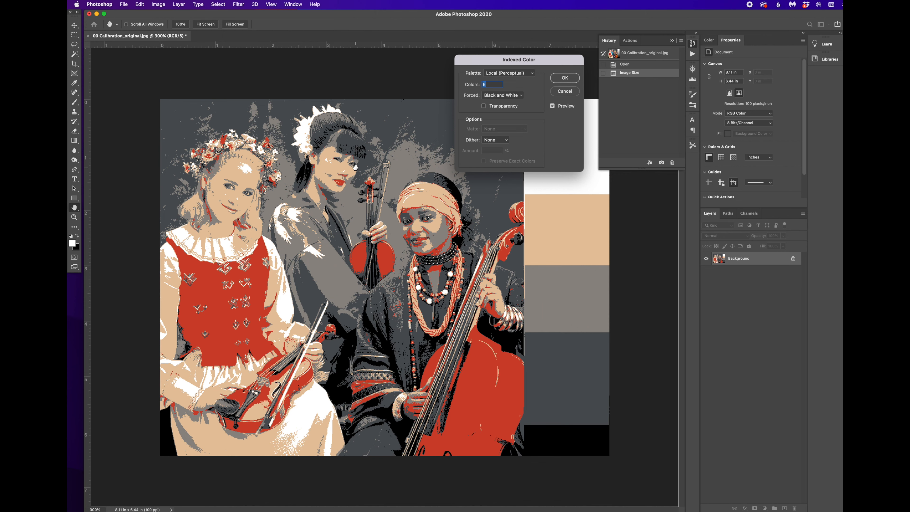
Examine the undithered 6-color preview up close around the violin, necklaces, and the faces of the two women with violins
key("super+plus")
left_click_drag(382, 236, 395, 204)
key("super+plus")
key("super+plus")
key("super+plus")
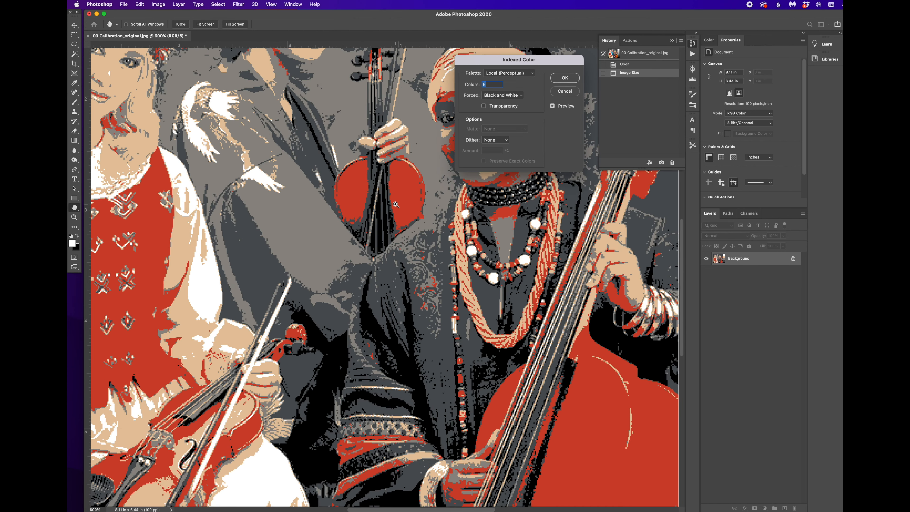
key("super+plus")
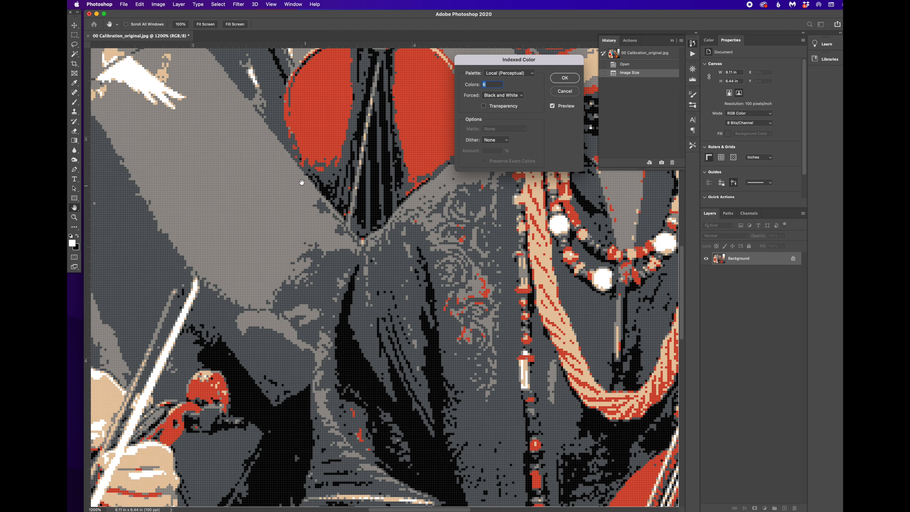
scroll(287, 265, "up", 5)
left_click_drag(280, 237, 358, 454)
left_click_drag(336, 252, 346, 324)
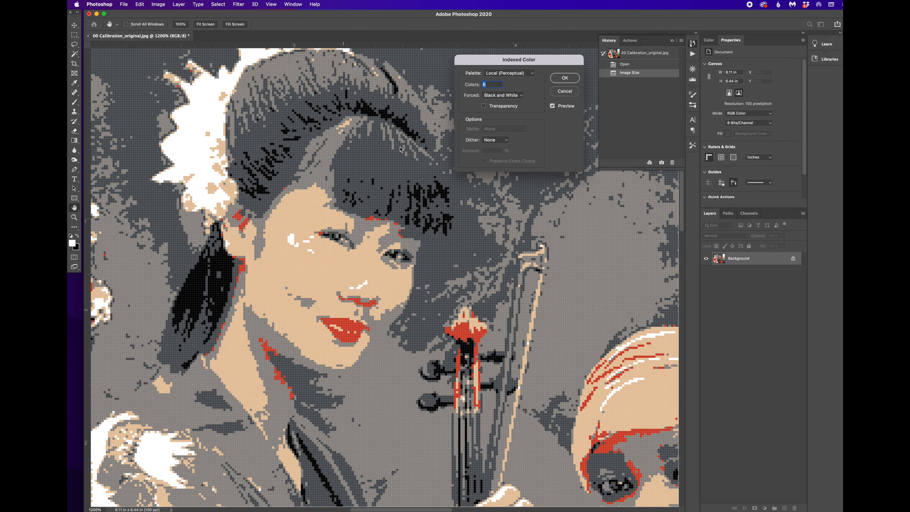
key("super+minus")
left_click_drag(196, 404, 392, 374)
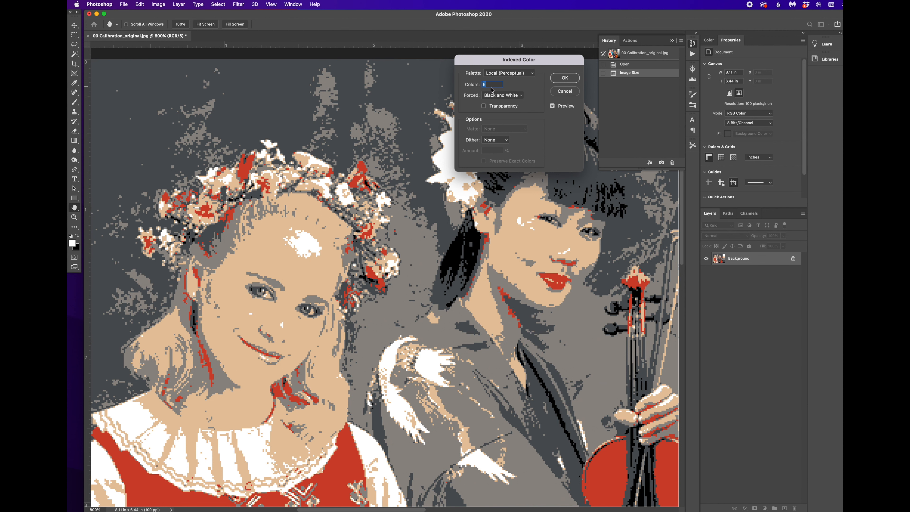
Reduce the indexed palette to 4 colors and set the dithering to Diffusion
key("Down")
key("Down")
key("Down")
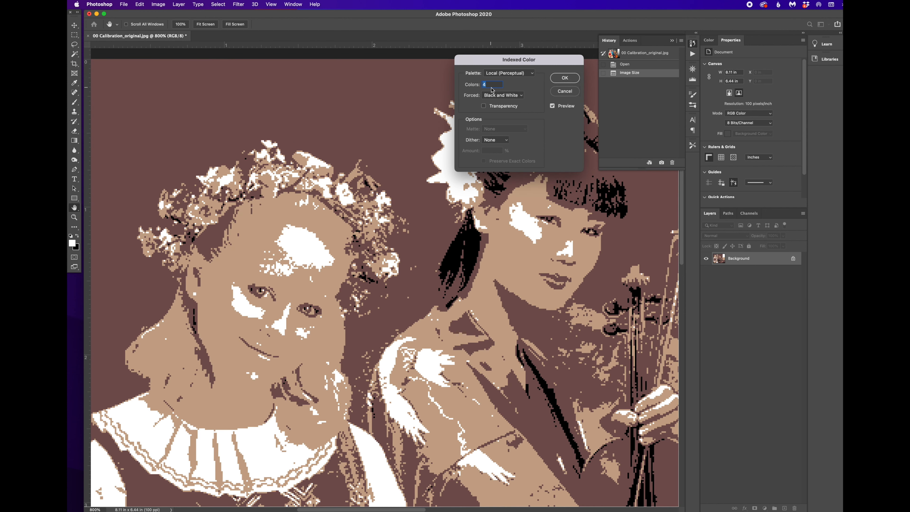
key("Up")
left_click(504, 142)
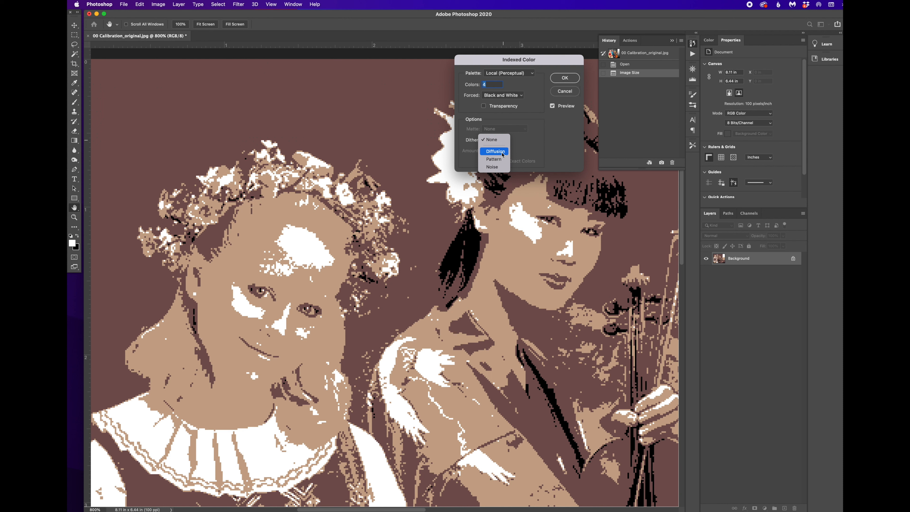
left_click(502, 153)
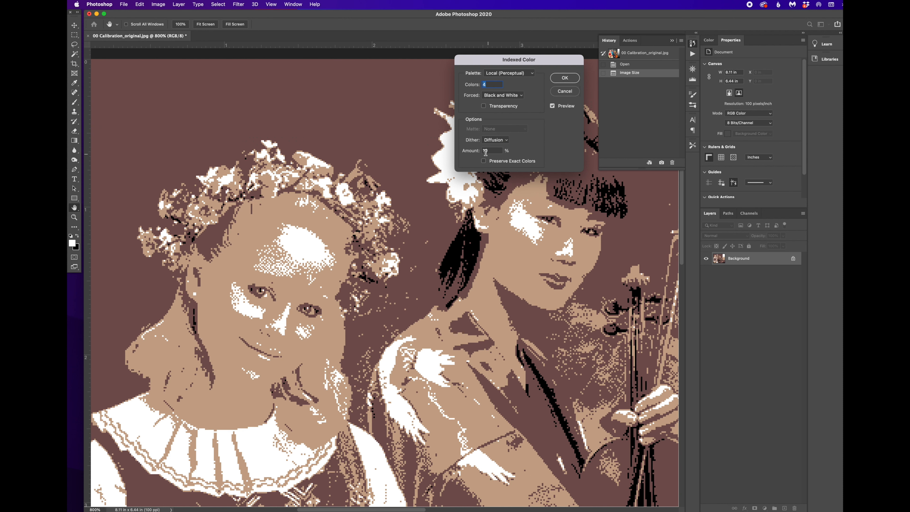
Try a diffusion dither amount of 50%, then set it to 80% and view the whole group
double_click(493, 151)
type("50")
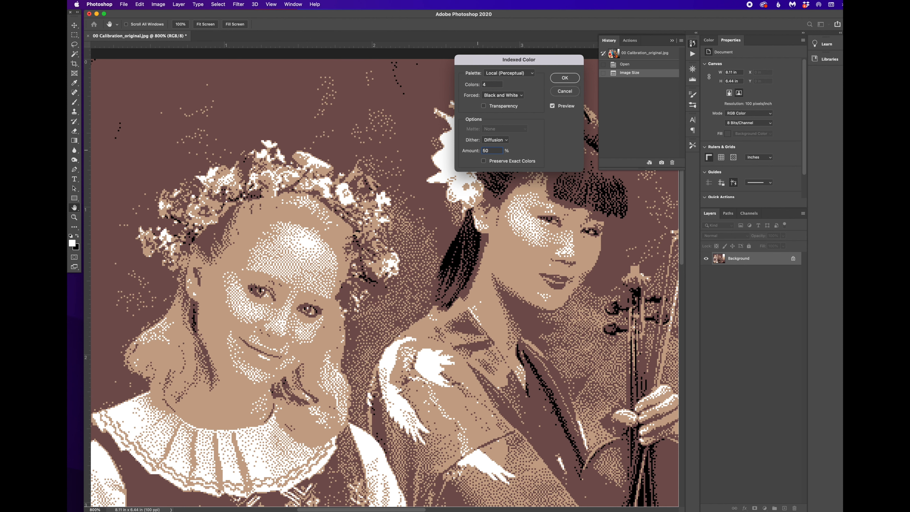
key("BackSpace")
key("BackSpace")
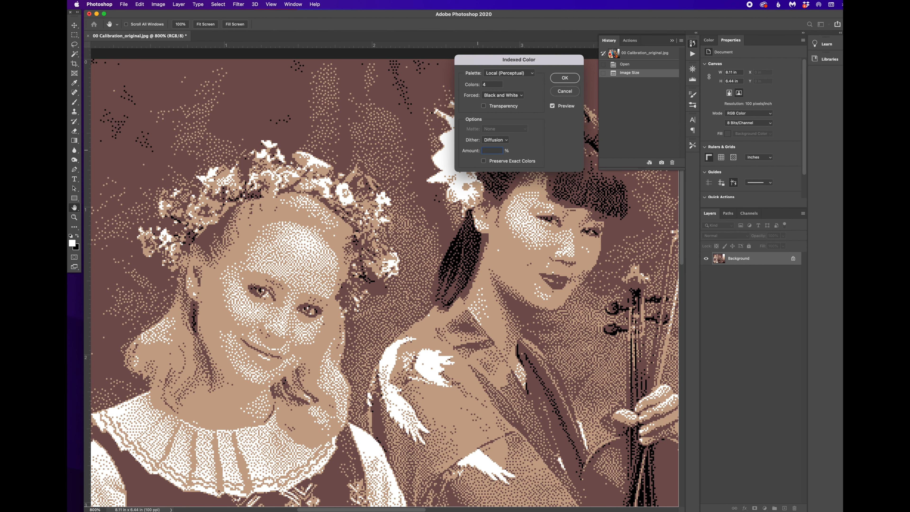
type("80")
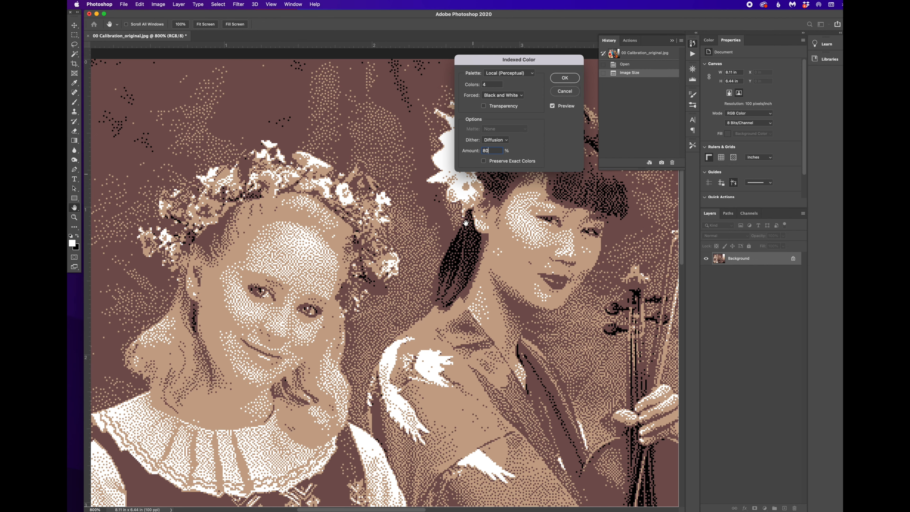
scroll(465, 232, "down", 3)
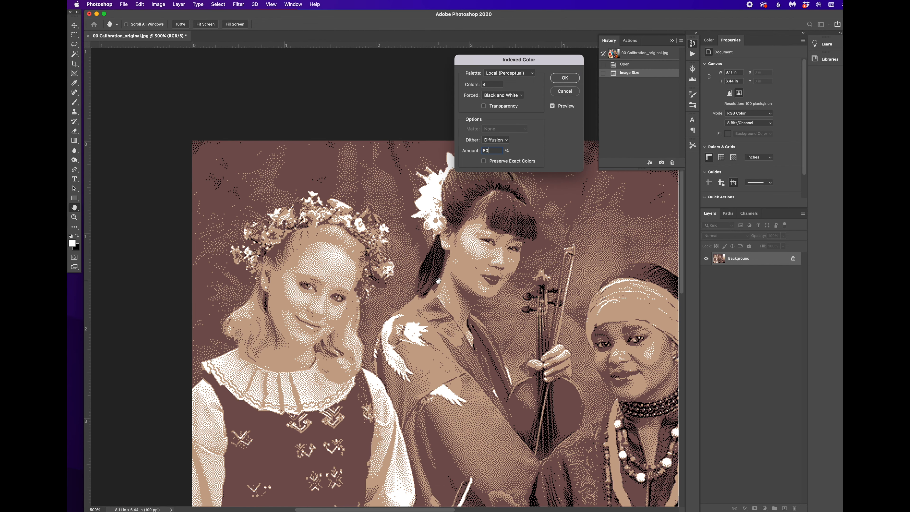
left_click_drag(437, 280, 342, 224)
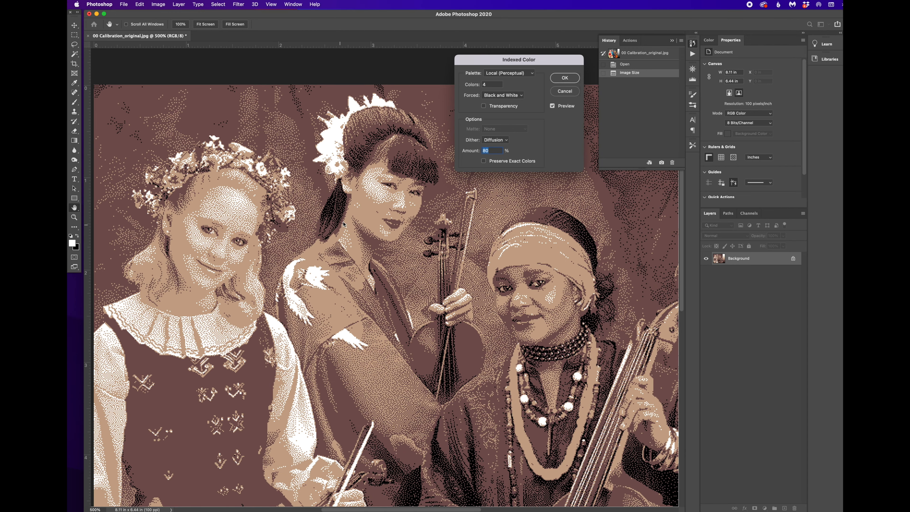
Switch the dithering to None and back to Diffusion to compare the two 4-color results
left_click(504, 140)
left_click(494, 128)
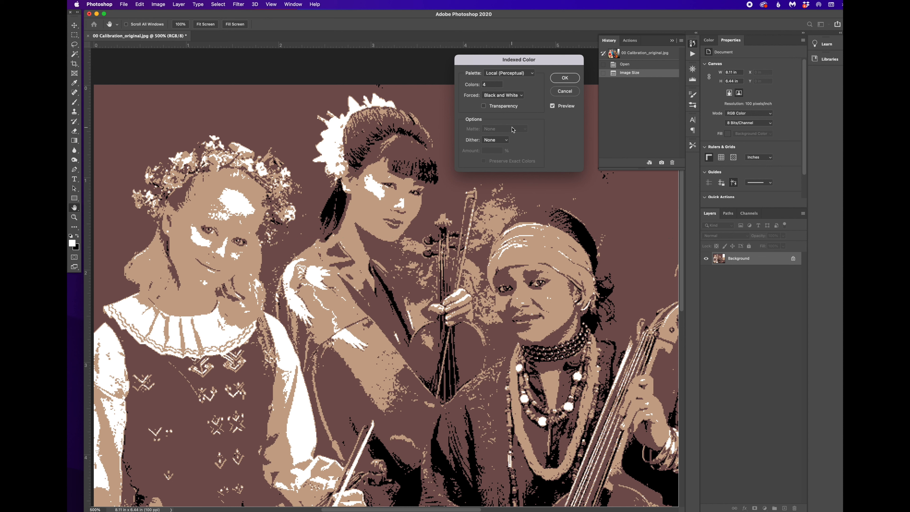
left_click(506, 140)
left_click(503, 152)
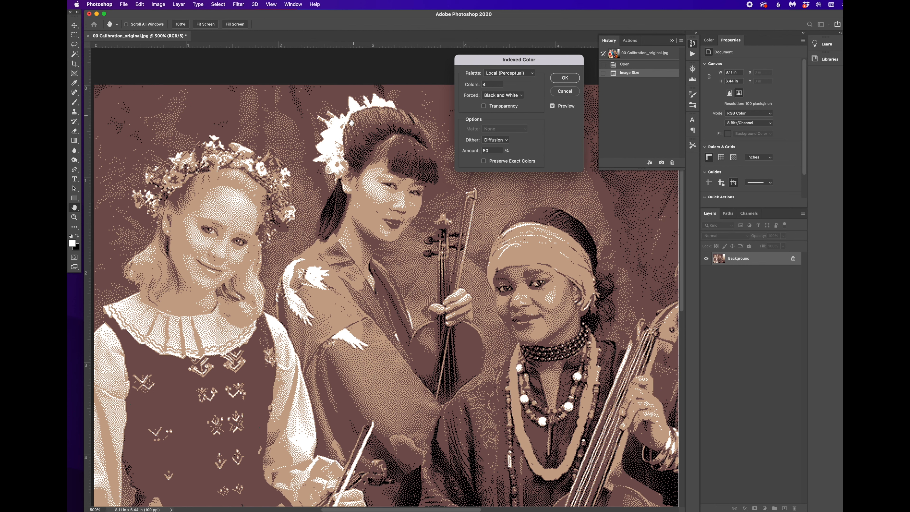
Raise the dithered palette to 5 colors and then to 6
double_click(487, 84)
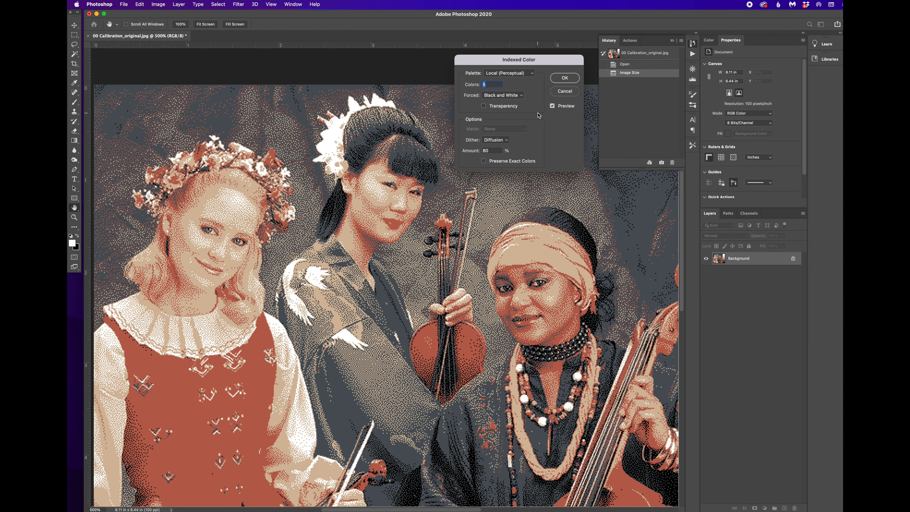
key("Up")
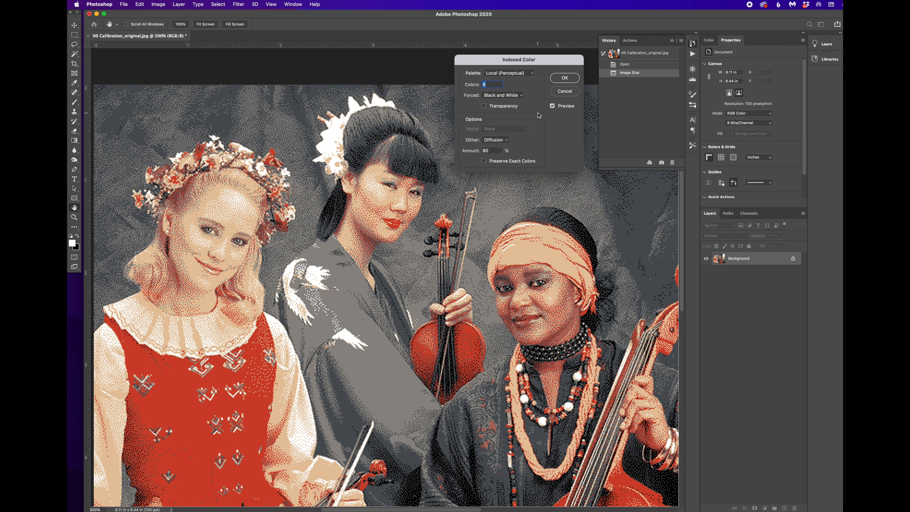
Turn off the indexed color preview and examine the original photo's pixels at 6400% across the violin, blue robe, bow and yellow sleeve
left_click(552, 106)
key("super+minus")
key("super+minus")
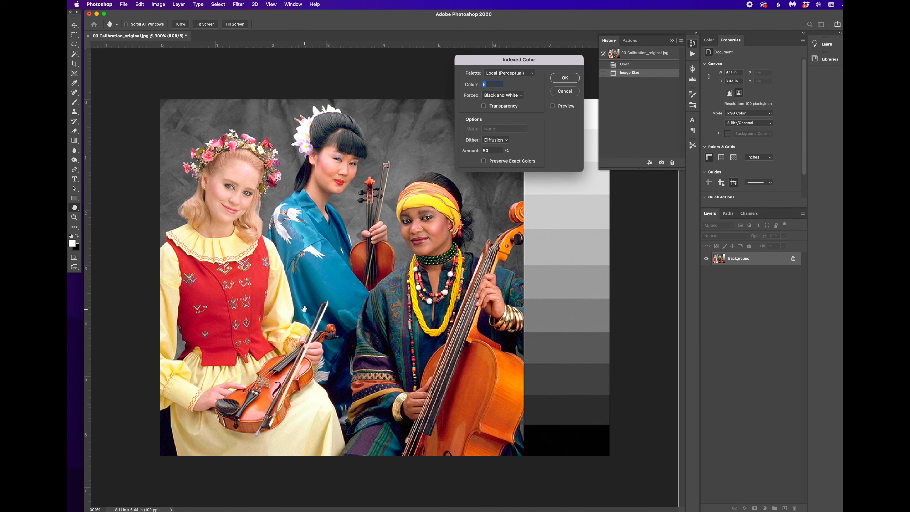
key("super+plus")
key("super+plus")
key("super+plus")
key("super+plus")
key("super+plus")
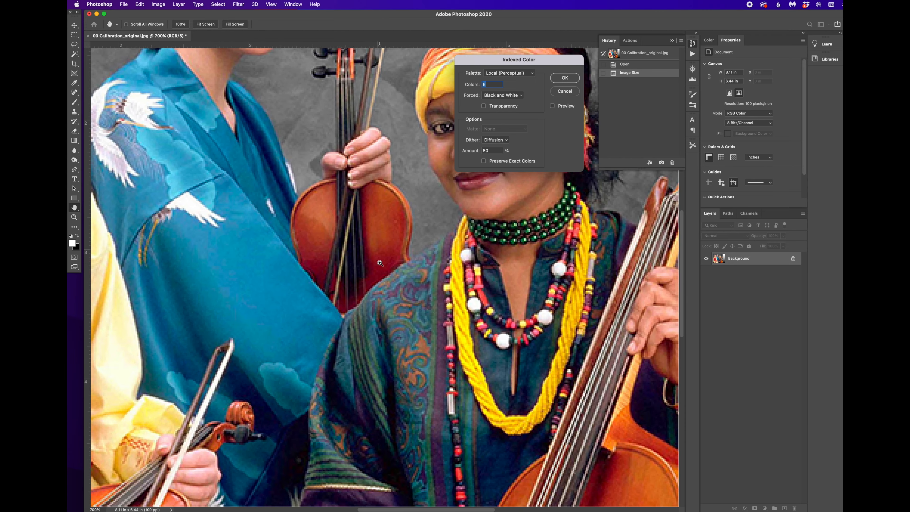
key("super+plus")
key("super+plus")
key("super+plus")
key("super+plus")
key("super+plus")
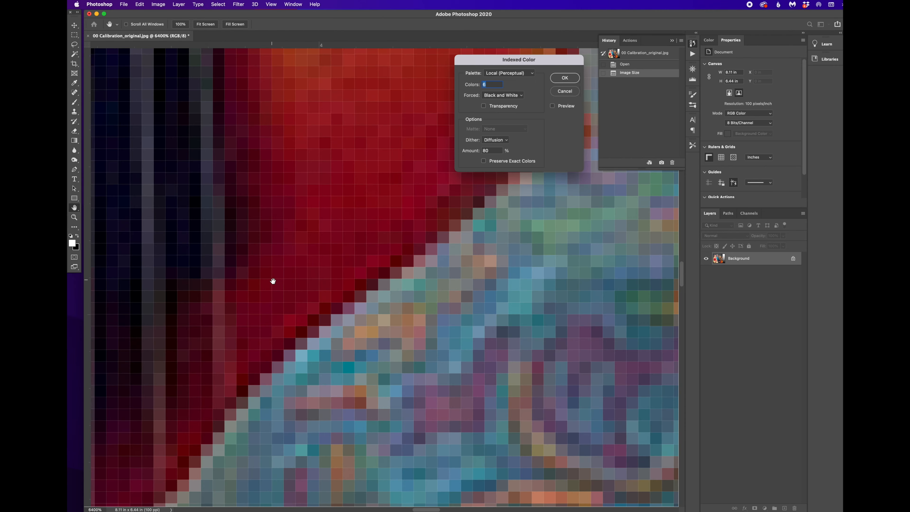
left_click_drag(312, 263, 445, 194)
left_click_drag(202, 387, 439, 226)
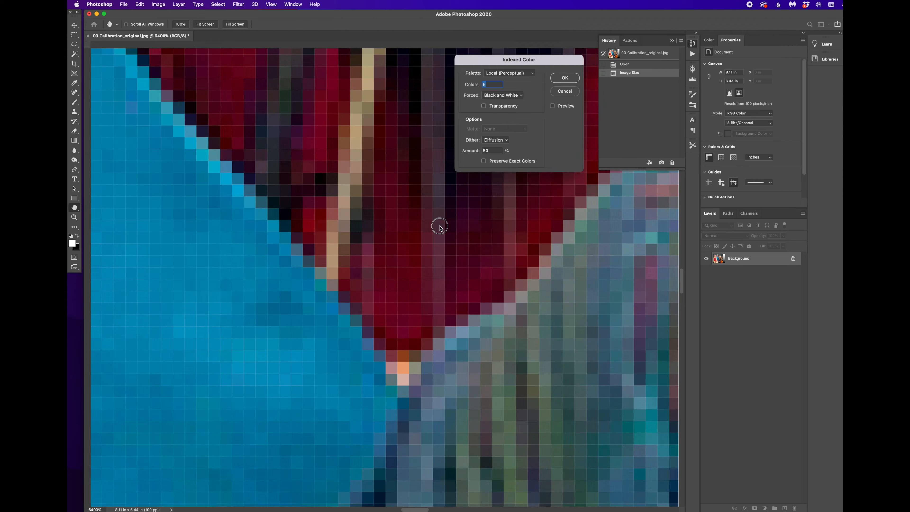
left_click_drag(271, 296, 616, 170)
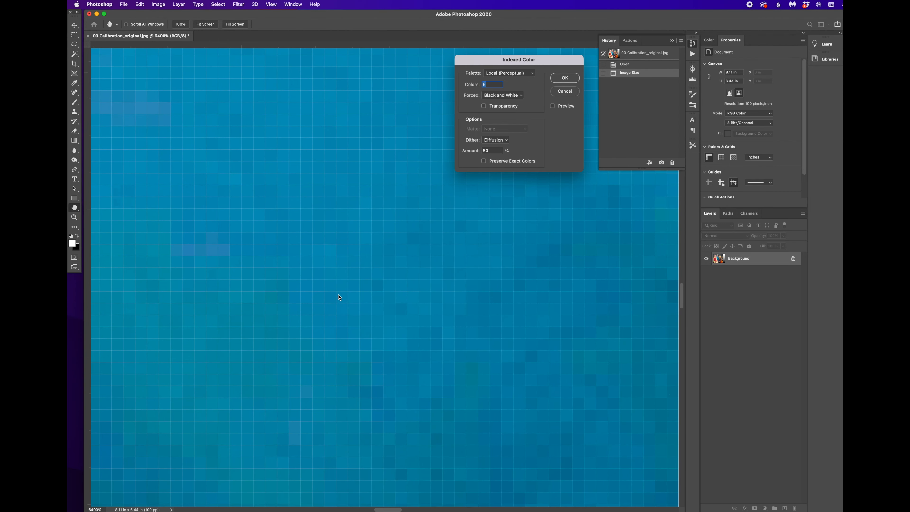
left_click_drag(344, 286, 651, 157)
left_click_drag(368, 327, 595, 173)
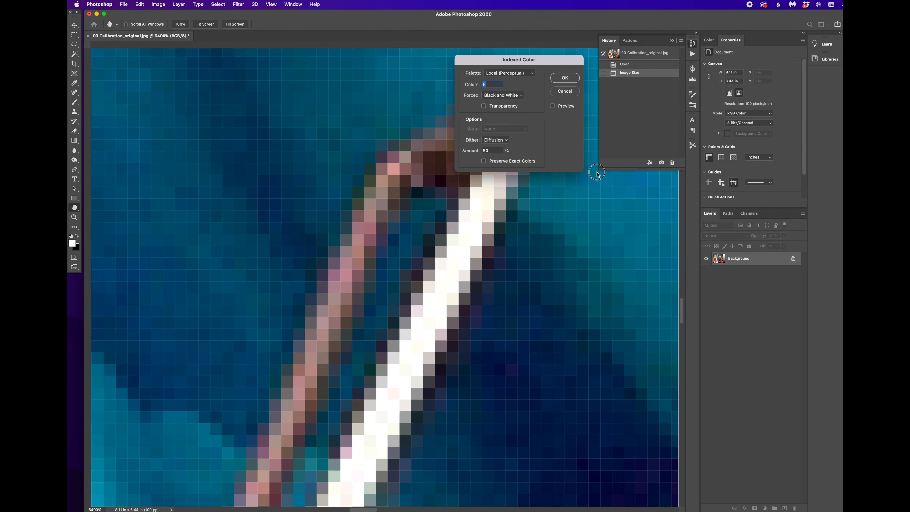
left_click_drag(333, 366, 441, 198)
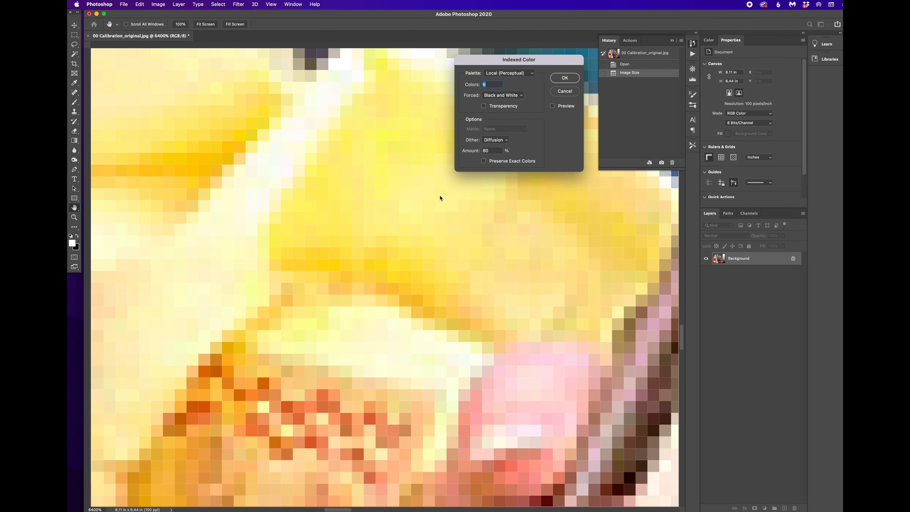
left_click_drag(291, 336, 475, 368)
left_click_drag(290, 277, 388, 280)
left_click_drag(337, 230, 361, 325)
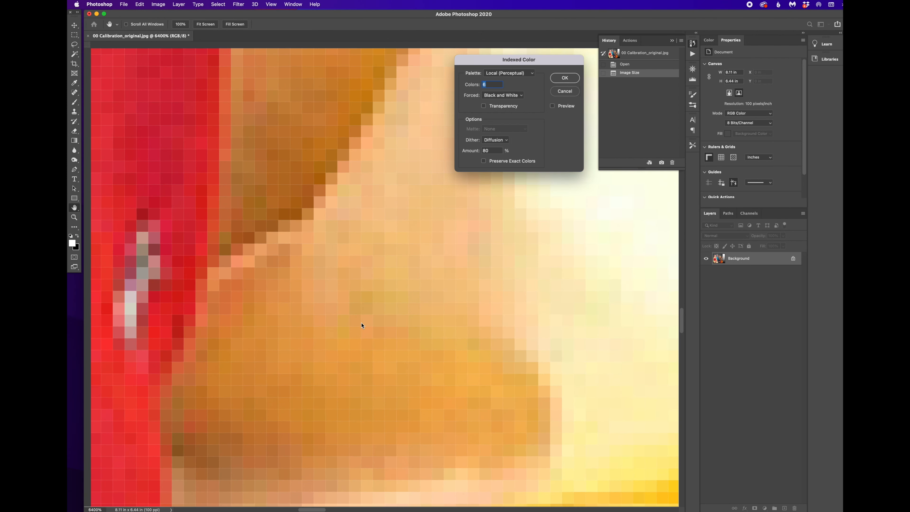
Return to the whole image at 300% and turn the indexed color preview back on
key("super+minus")
key("super+minus")
key("super+minus")
key("super+minus")
key("super+minus")
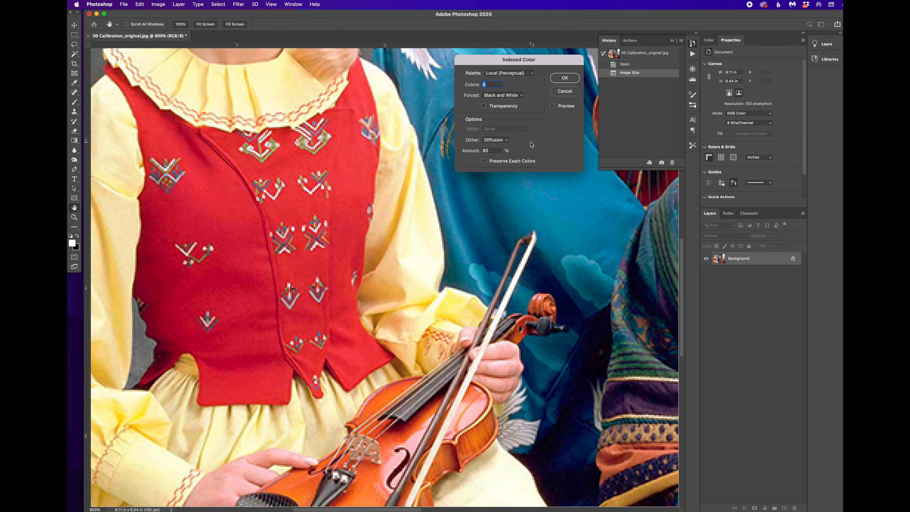
key("super+minus")
key("super+minus")
key("super+minus")
key("super+minus")
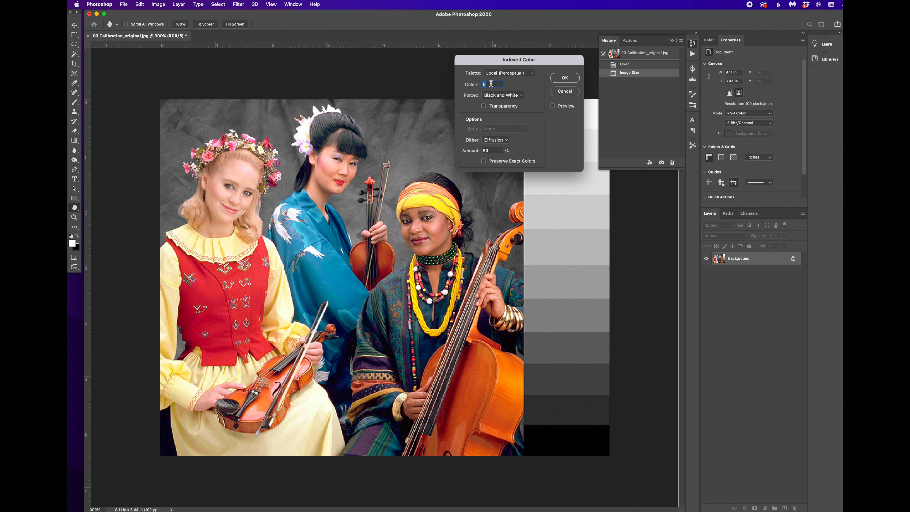
left_click(552, 106)
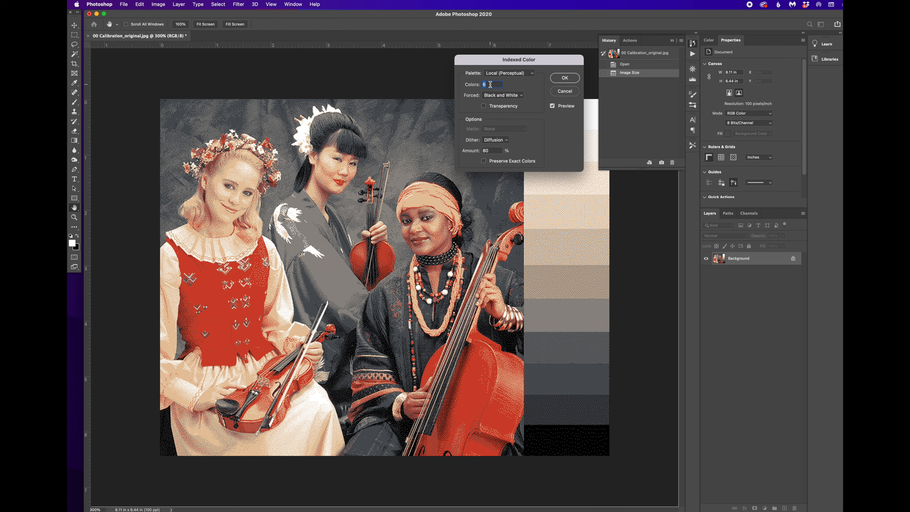
Compare dithered palettes of 3, 4, 5 and 7 colors in the Indexed Color preview and settle on 6 colors
key("Down")
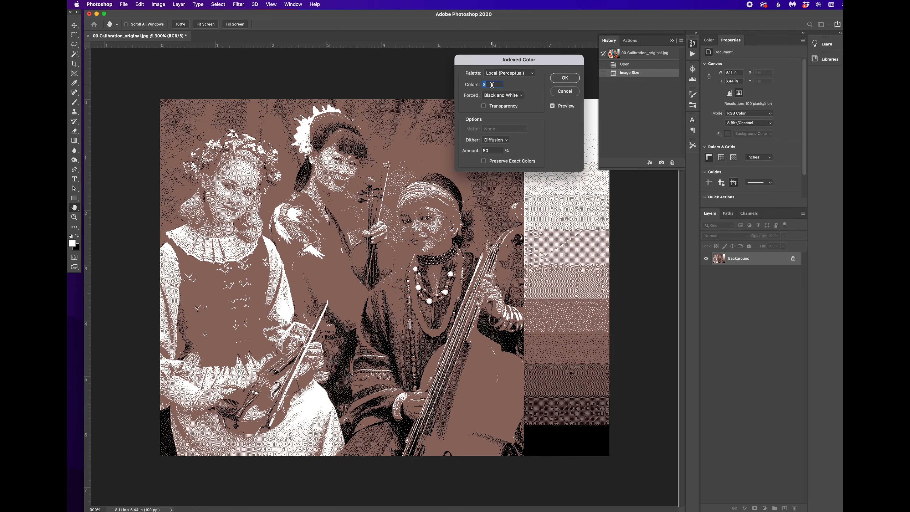
key("Up")
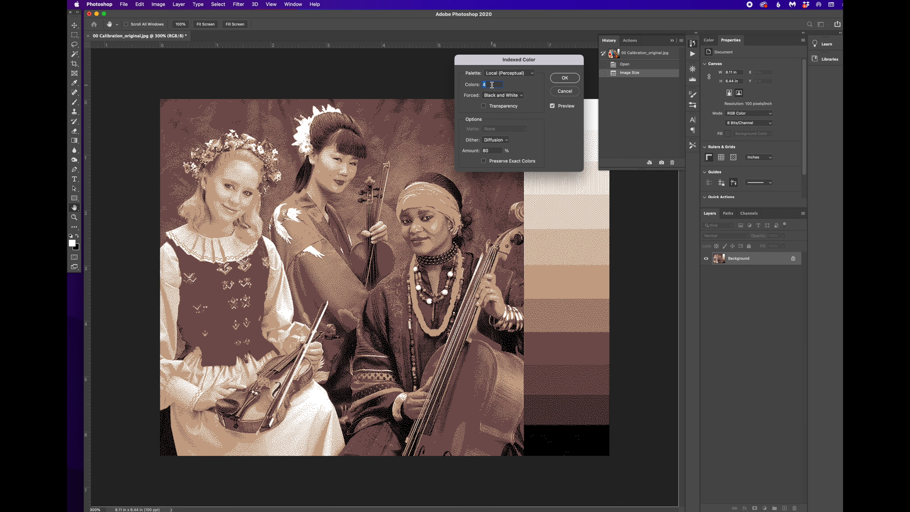
key("Up")
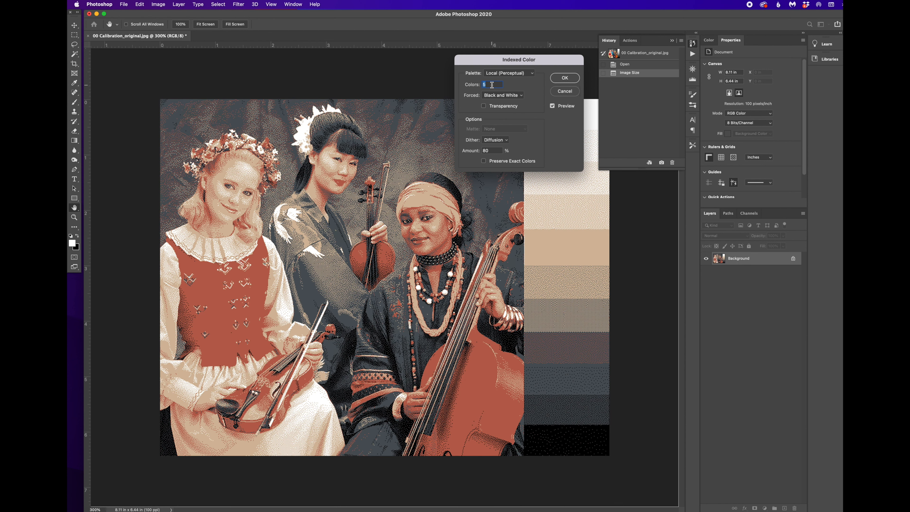
key("Down")
key("Up")
key("Down")
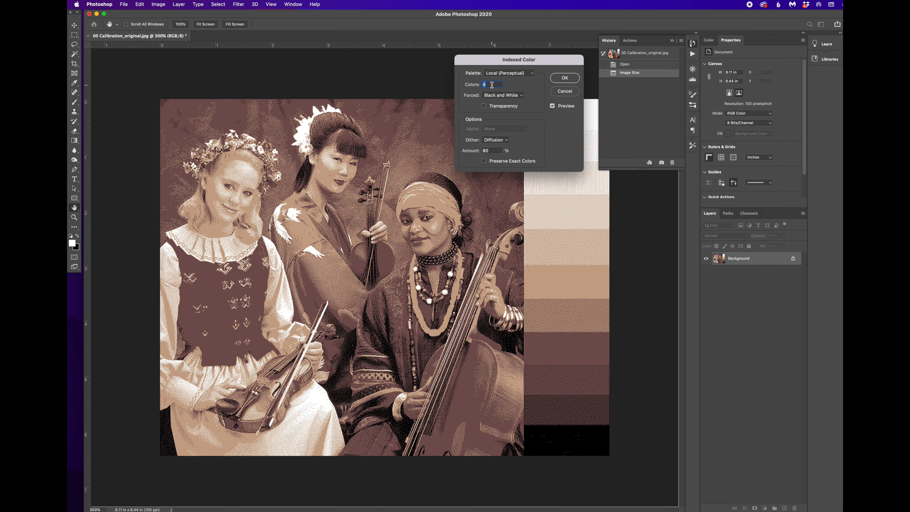
key("Up")
key("Down")
key("Down")
key("Down")
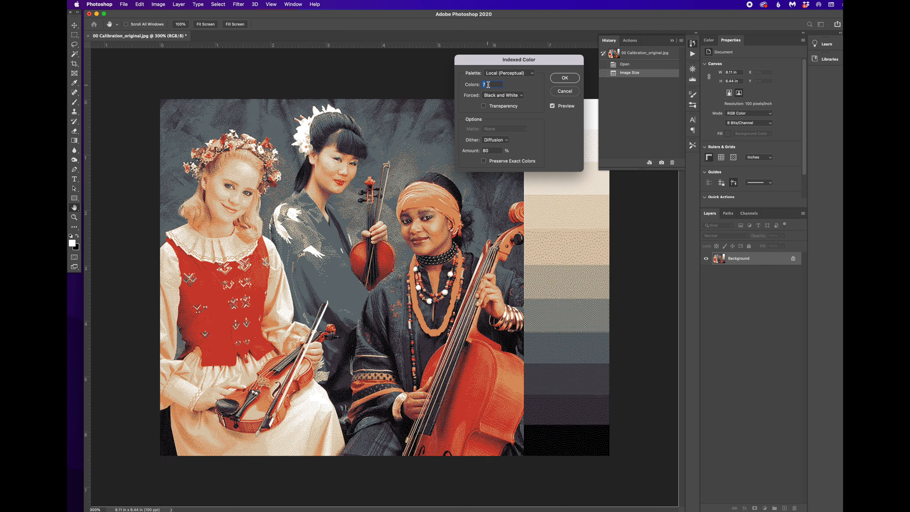
key("Up")
key("Up")
key("Up")
key("Up")
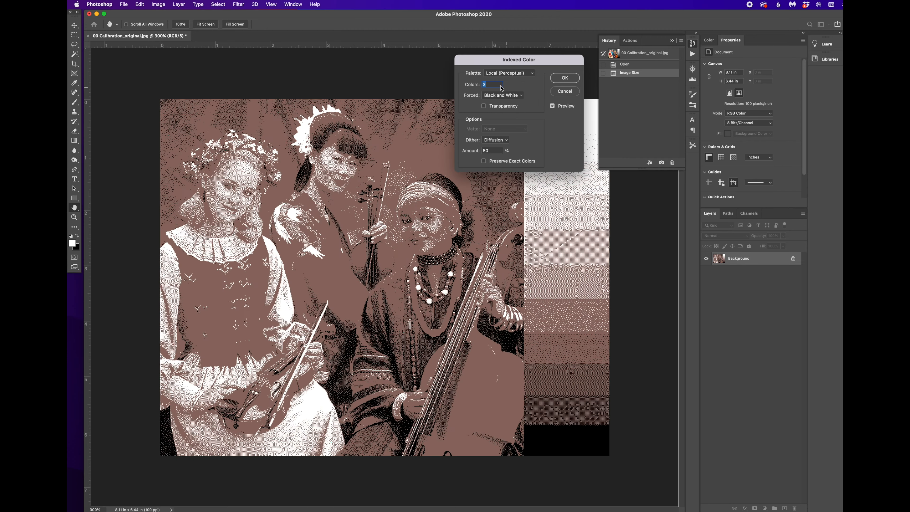
Compare forced colors None with Black and White, keep Black and White, and apply the 6-color indexed conversion
left_click(518, 97)
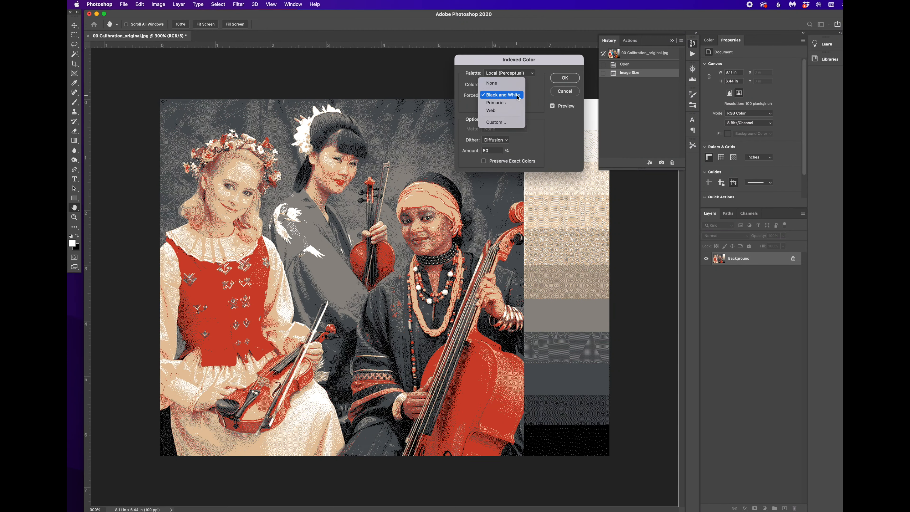
left_click(510, 84)
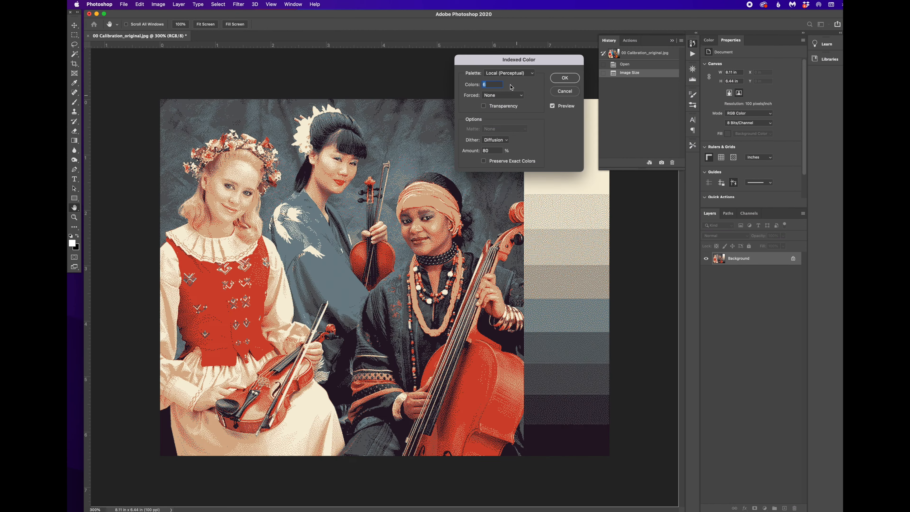
left_click(512, 97)
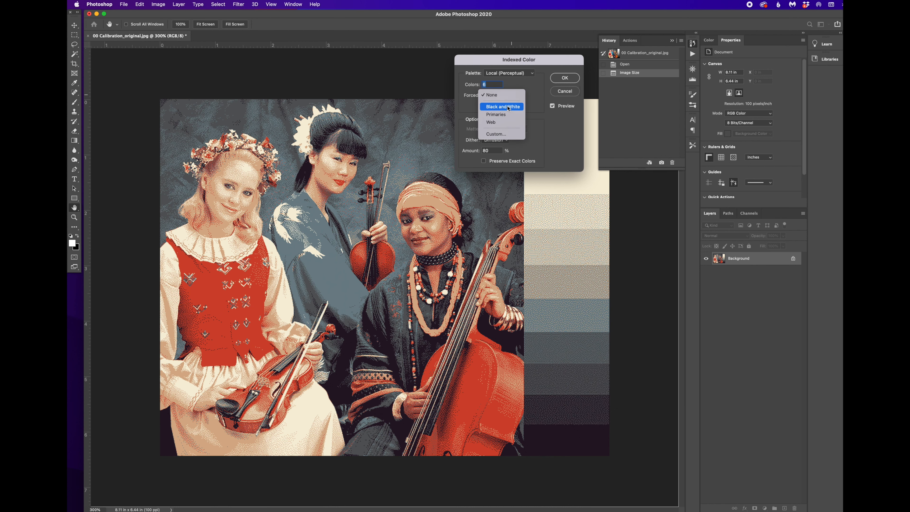
left_click(508, 107)
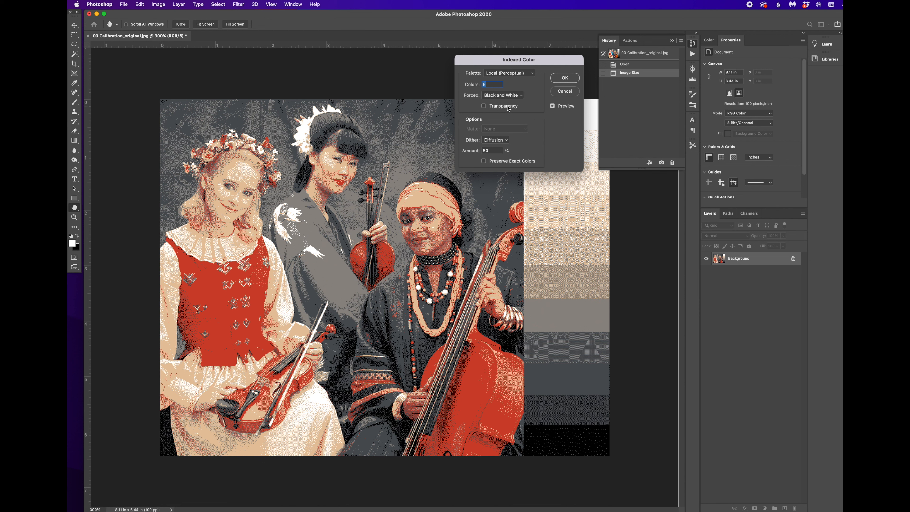
left_click(561, 79)
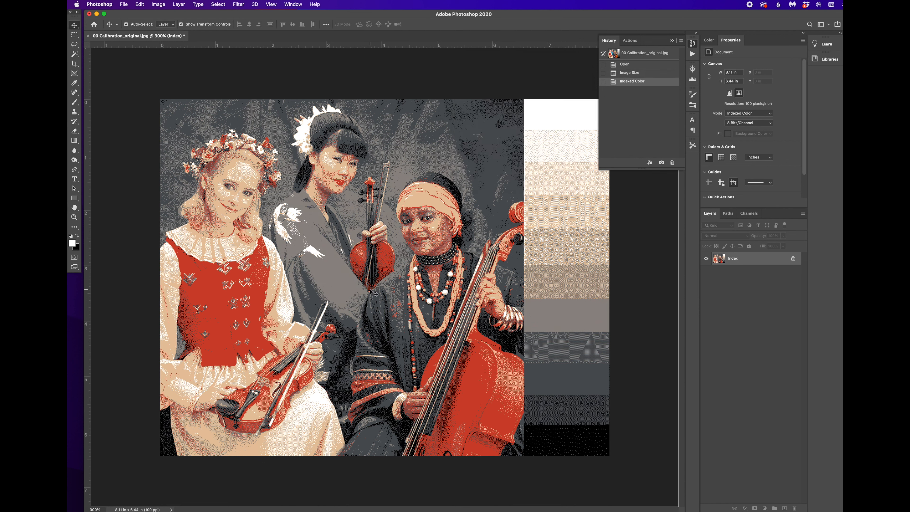
Examine the converted image's dithered pixels around the violin and bead necklaces at 1200%
key("super+equal")
key("super+equal")
key("super+equal")
key("super+equal")
key("super+equal")
key("super+equal")
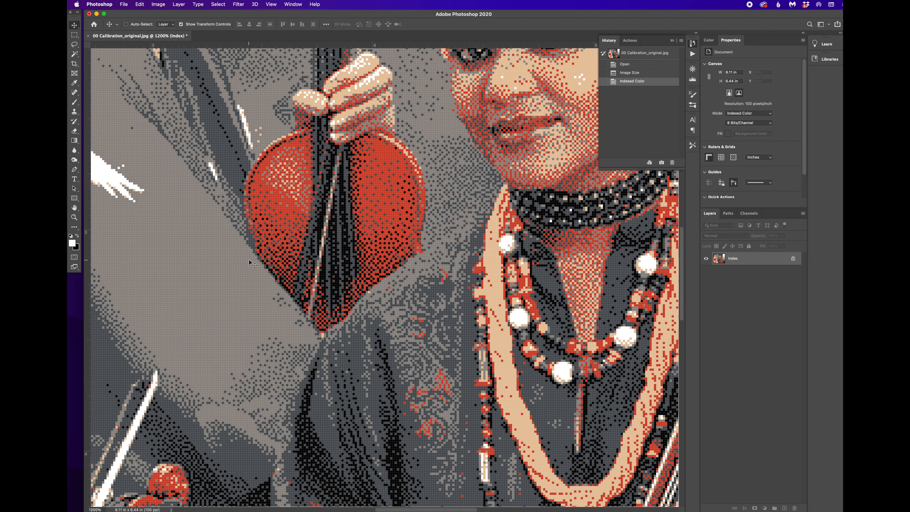
key("super")
Convert the indexed image back to RGB Color mode
left_click(159, 4)
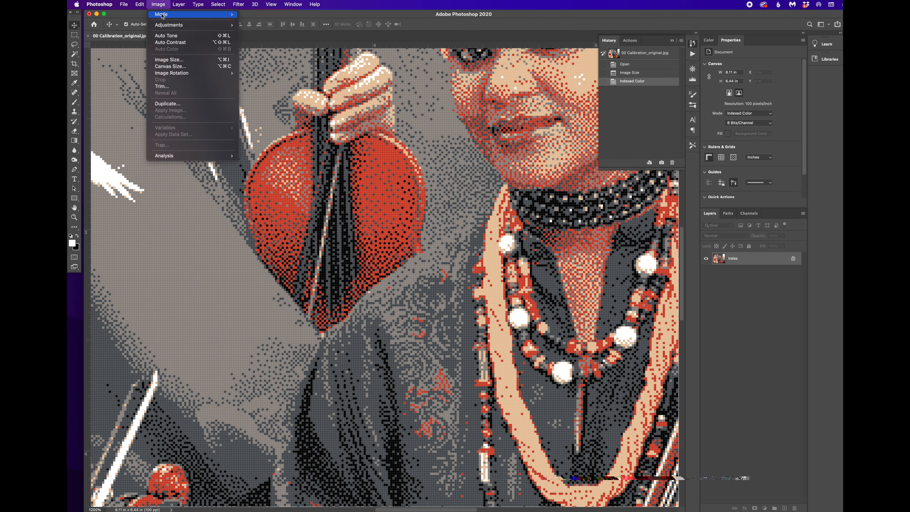
mouse_move(201, 15)
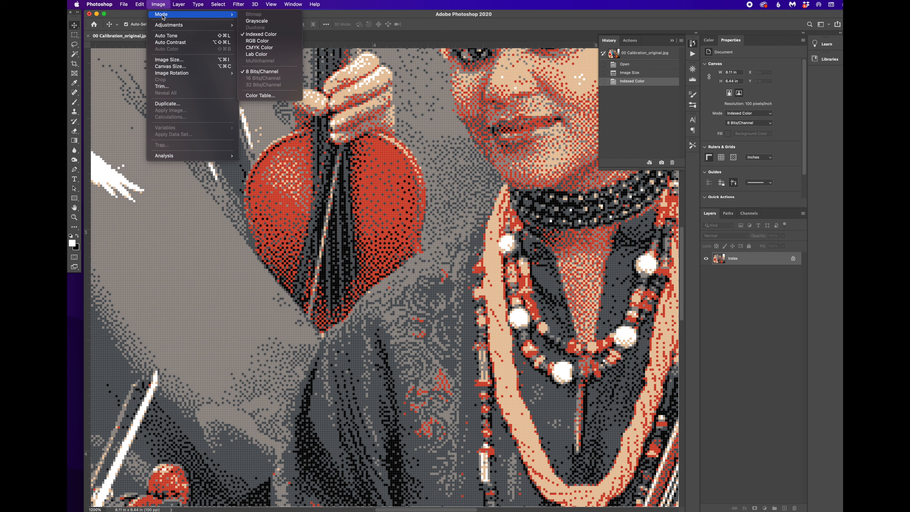
left_click(253, 41)
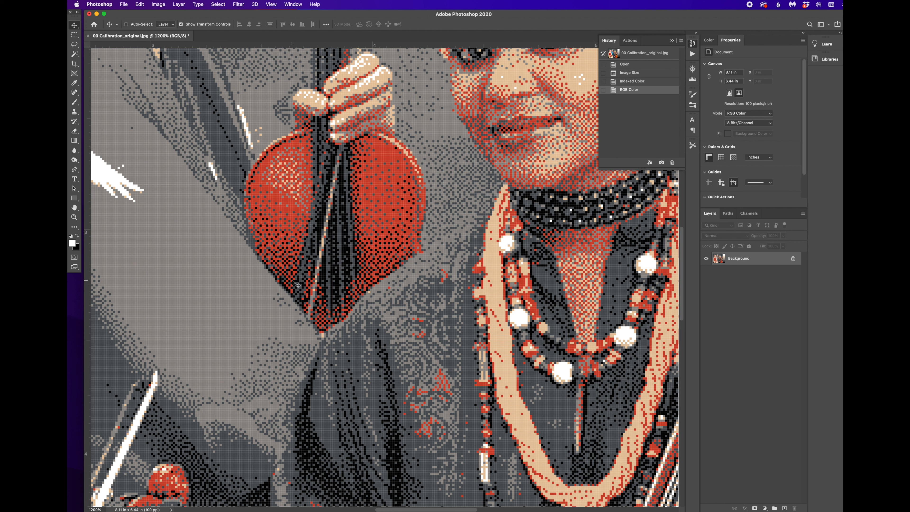
Examine the dithered pixels around the face and necklaces up to 12800%, and switch to Finder to view the screen printing history book cover
key("space")
left_click_drag(454, 156, 364, 212)
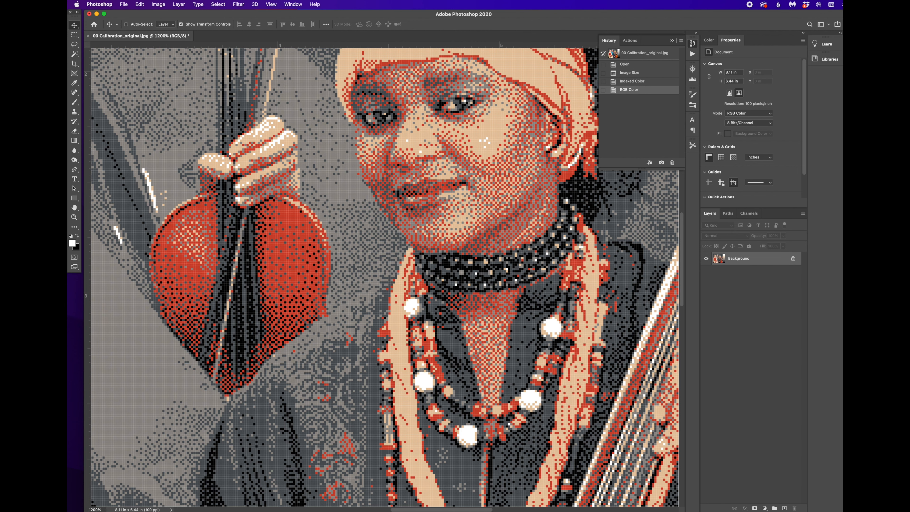
key("super+plus")
key("super+plus")
key("super+plus")
key("super+plus")
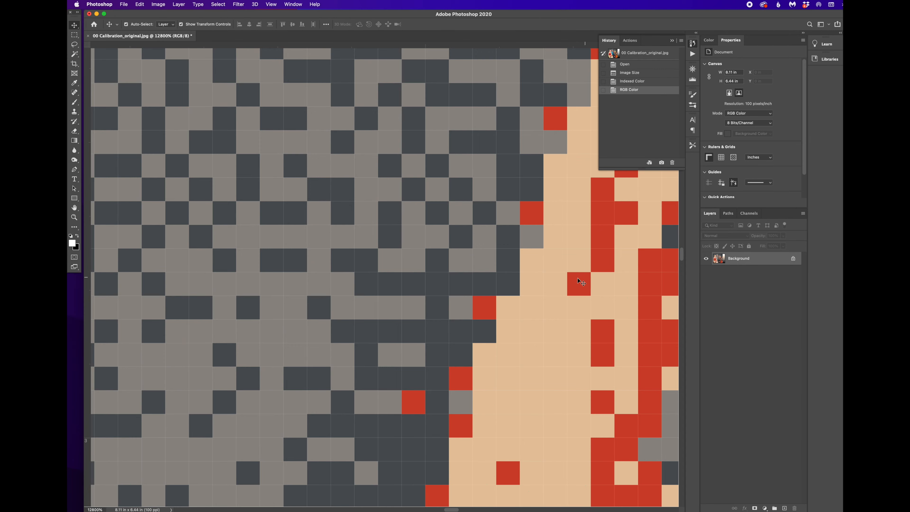
key("super+minus")
key("super+minus")
key("super+minus")
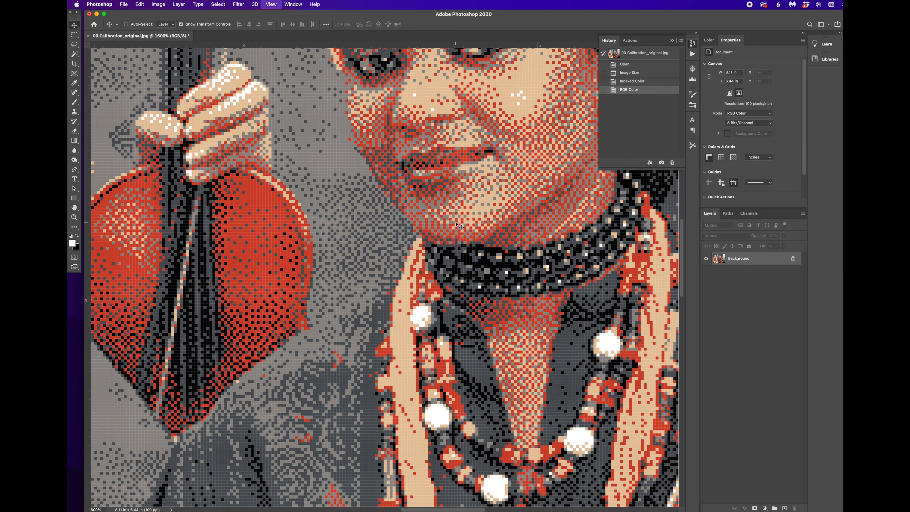
key("super+minus")
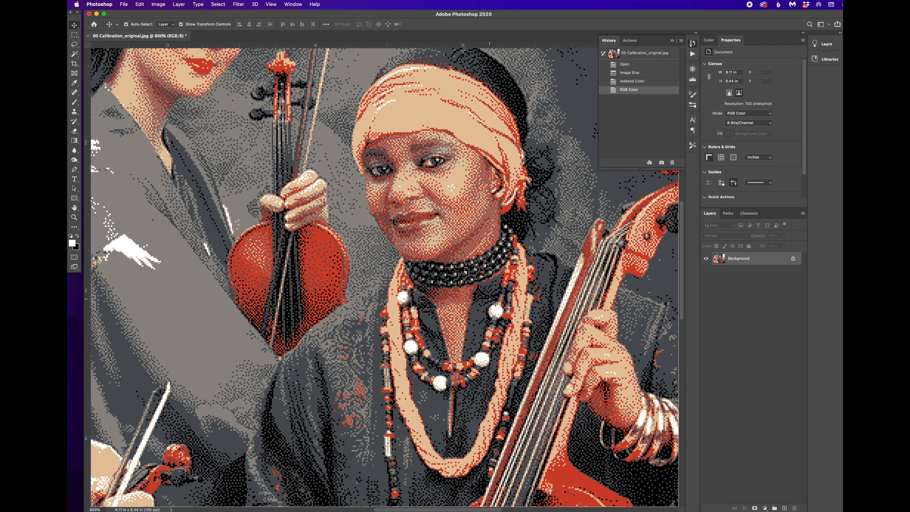
key("super+Tab")
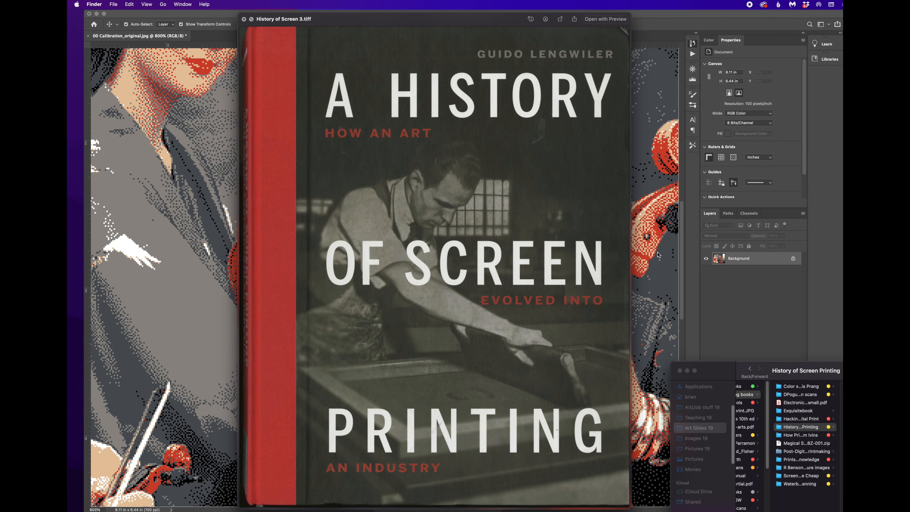
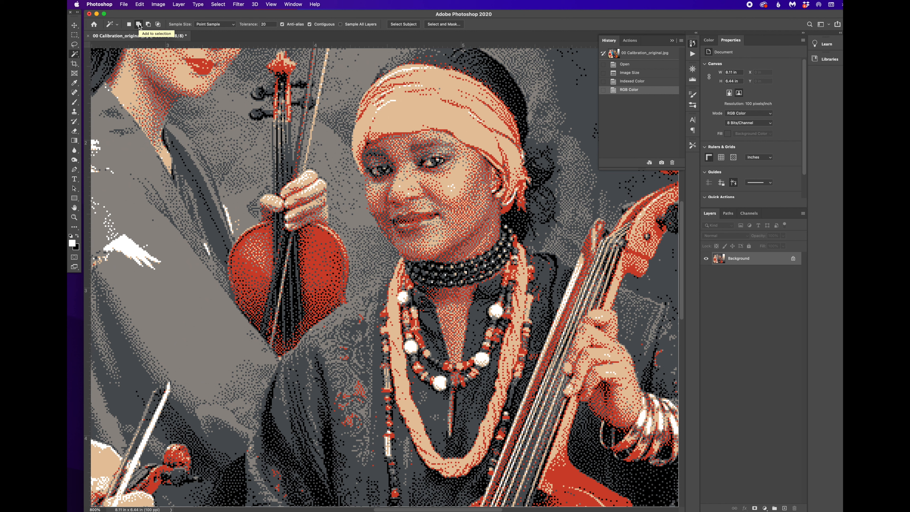
Set up the Magic Wand with Point Sample, tolerance 1, and both anti-alias and contiguous off
left_click(233, 26)
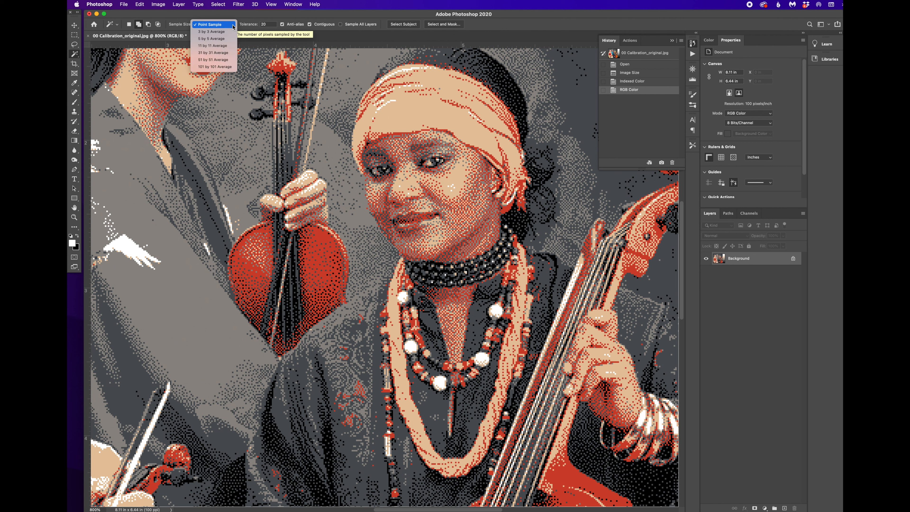
left_click(233, 25)
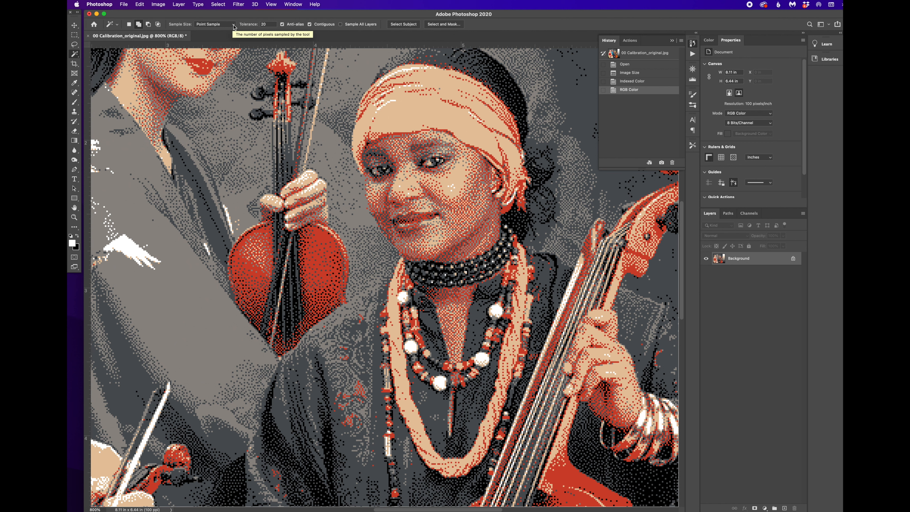
left_click(255, 25)
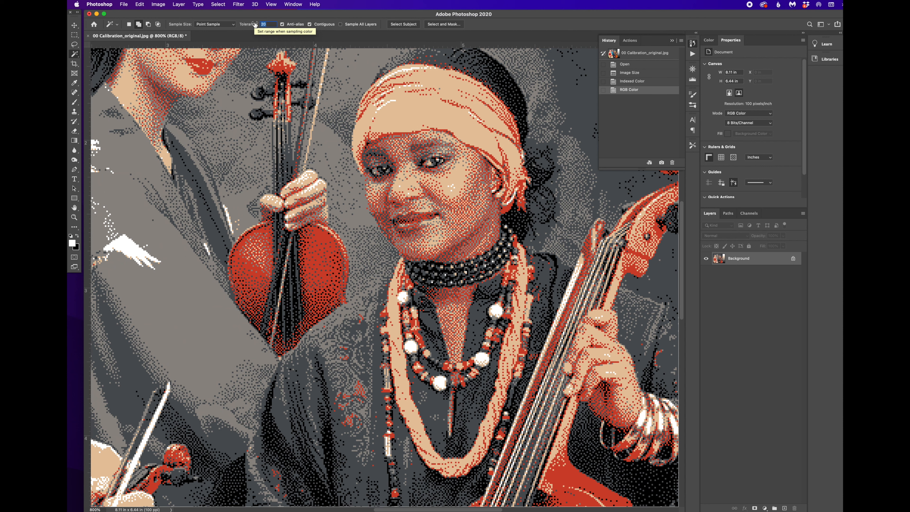
type("1")
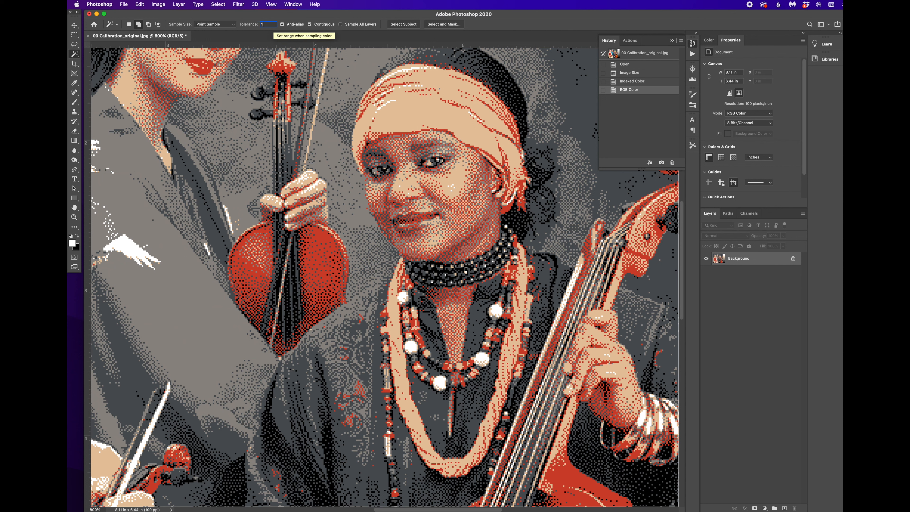
left_click(282, 25)
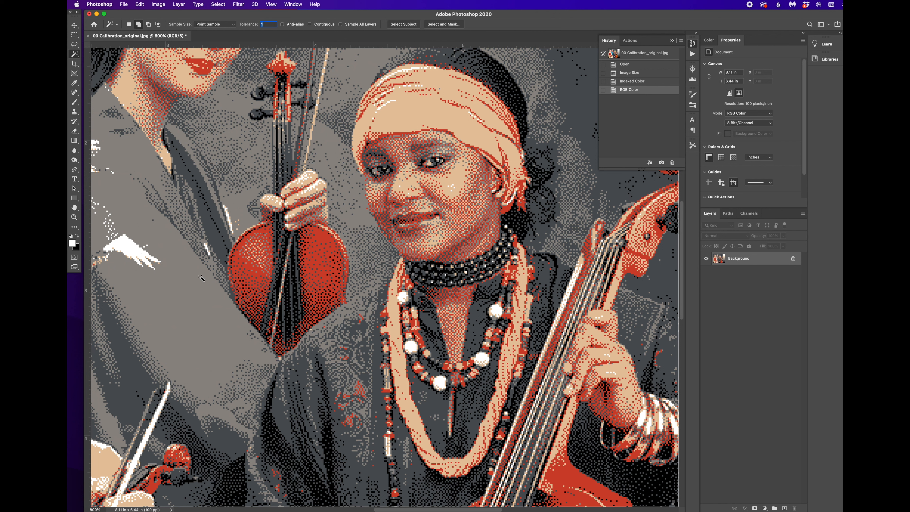
Try selecting the image's flat colors with the Magic Wand on the headband, background, violin and robe, and clear the selection
left_click(403, 115)
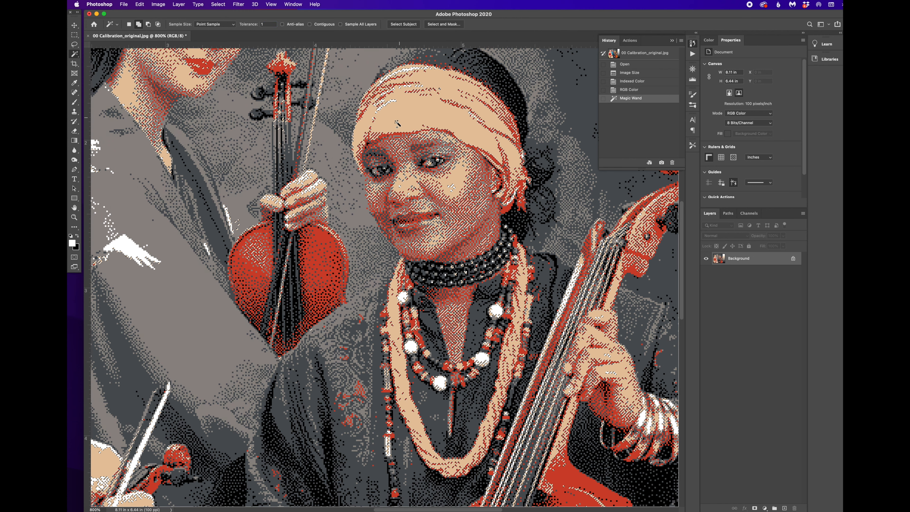
left_click(360, 223)
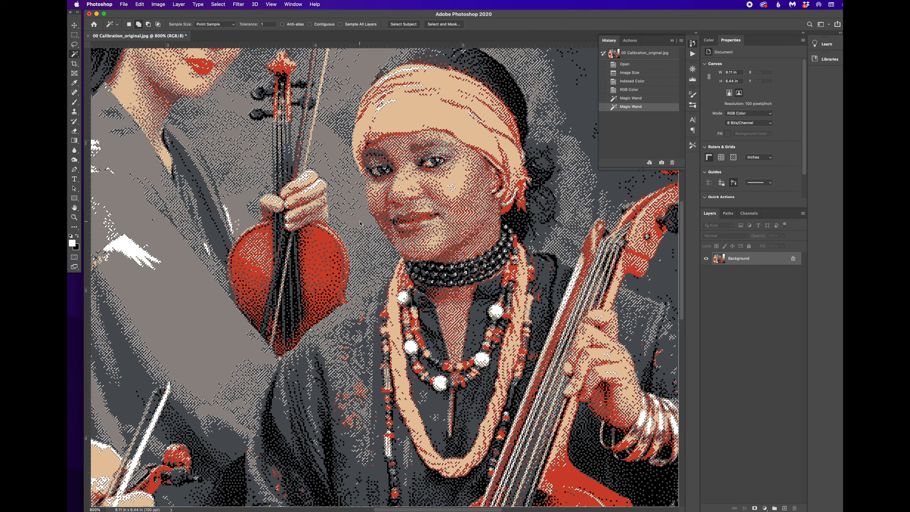
left_click(324, 243)
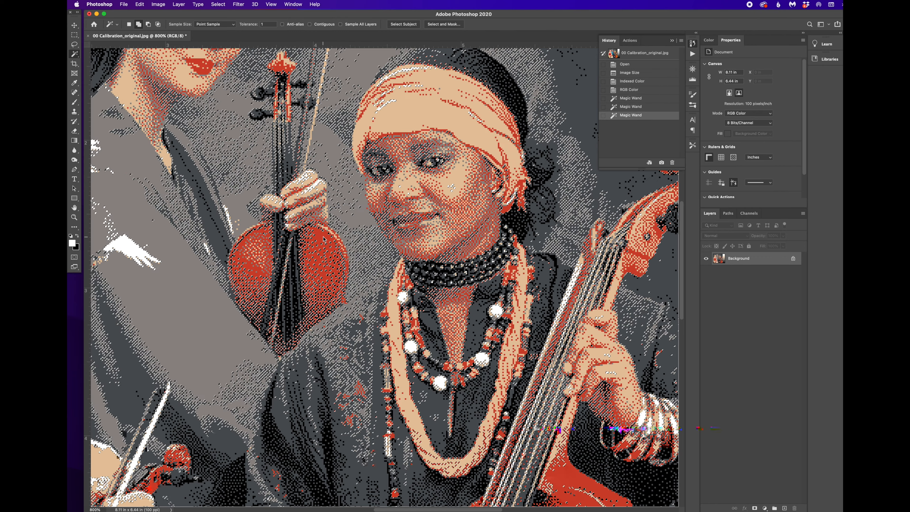
left_click(218, 239)
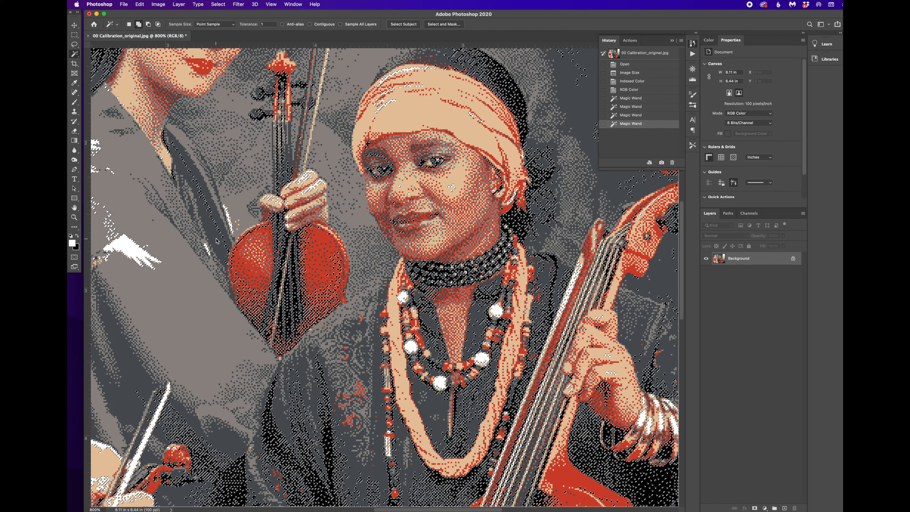
left_click(279, 284)
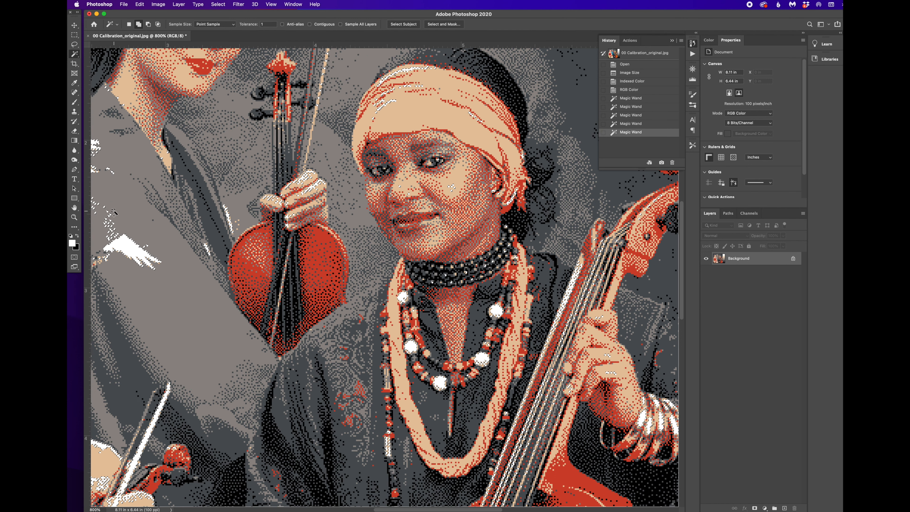
left_click(217, 4)
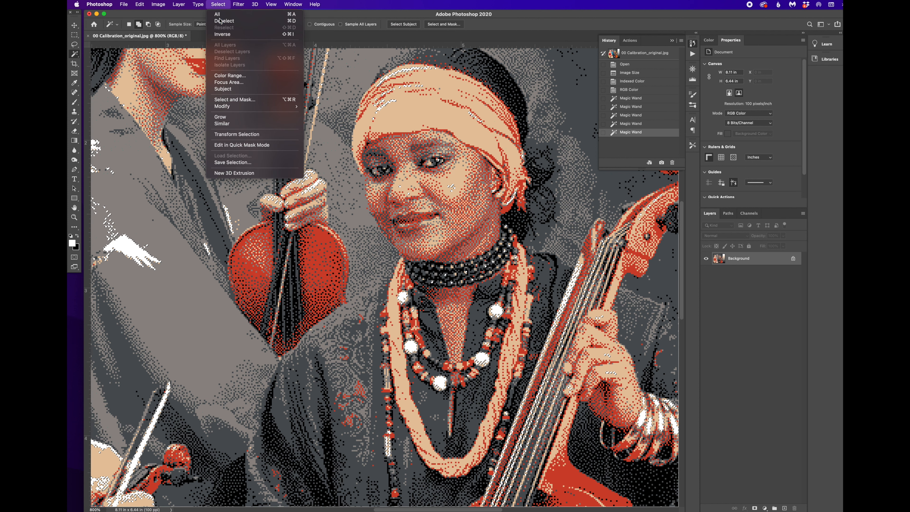
left_click(229, 20)
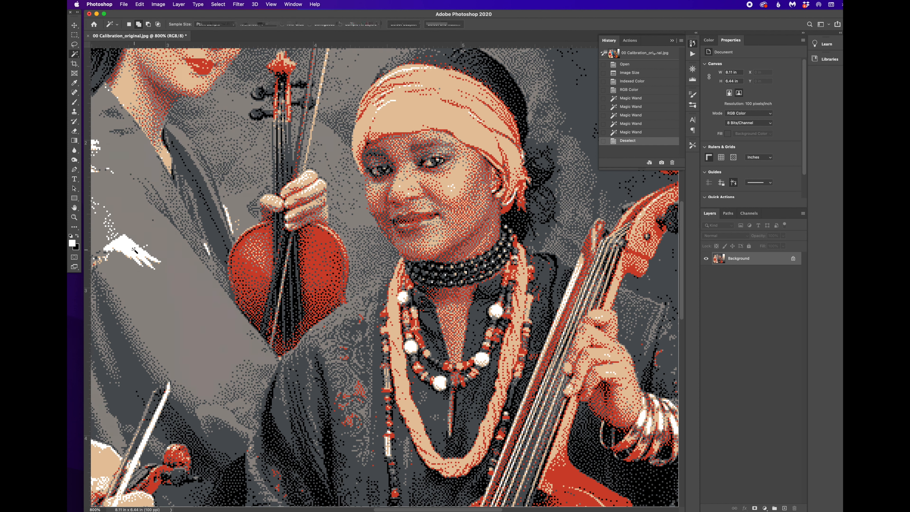
Select the white of the robe's crane pattern across the image with the Magic Wand and invert the selection
left_click(135, 250)
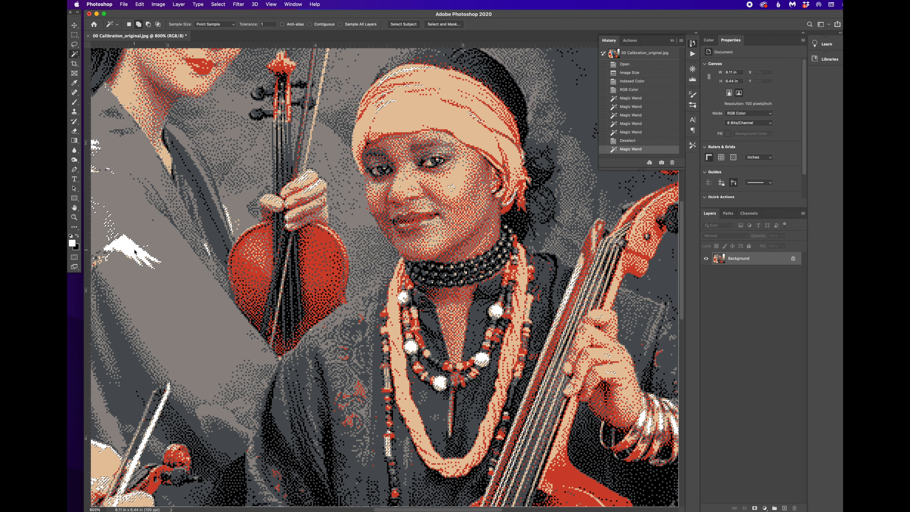
left_click(219, 4)
left_click(223, 34)
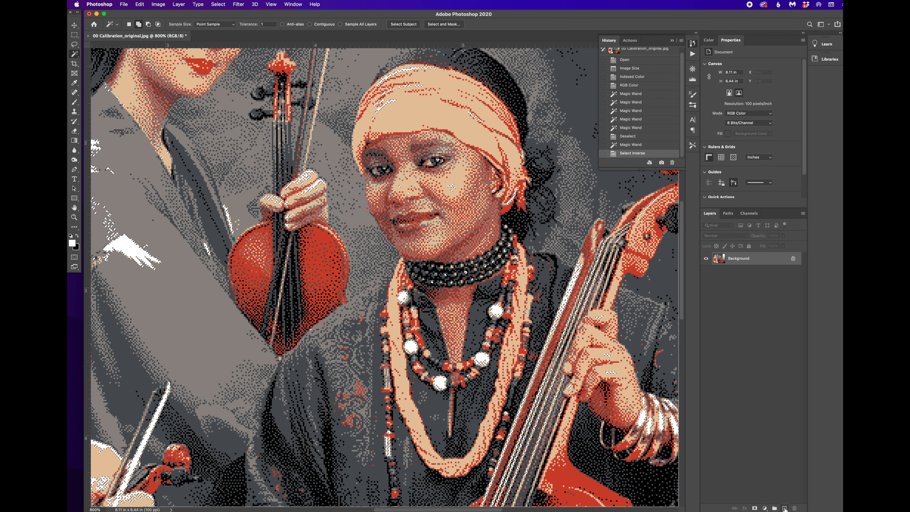
Add a new layer, fill the inverted selection with black at 100% opacity in Normal mode, and clear the selection
left_click(784, 508)
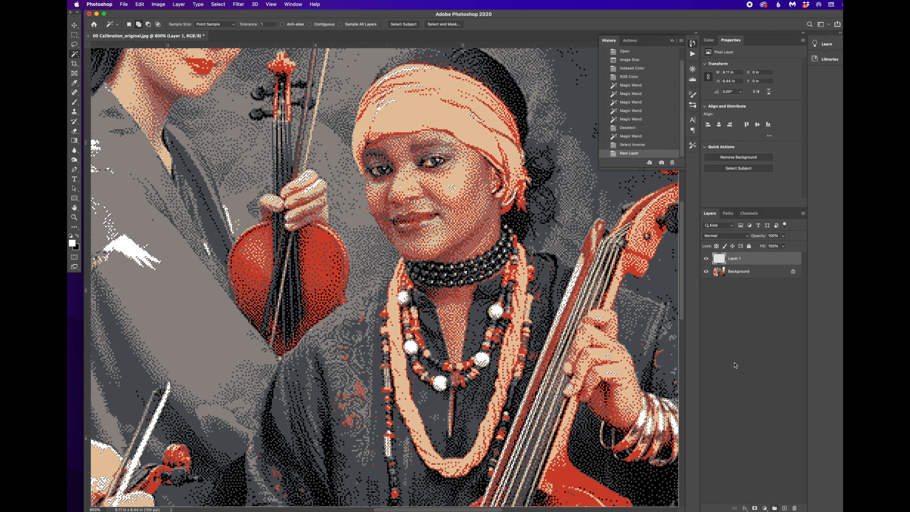
left_click(139, 4)
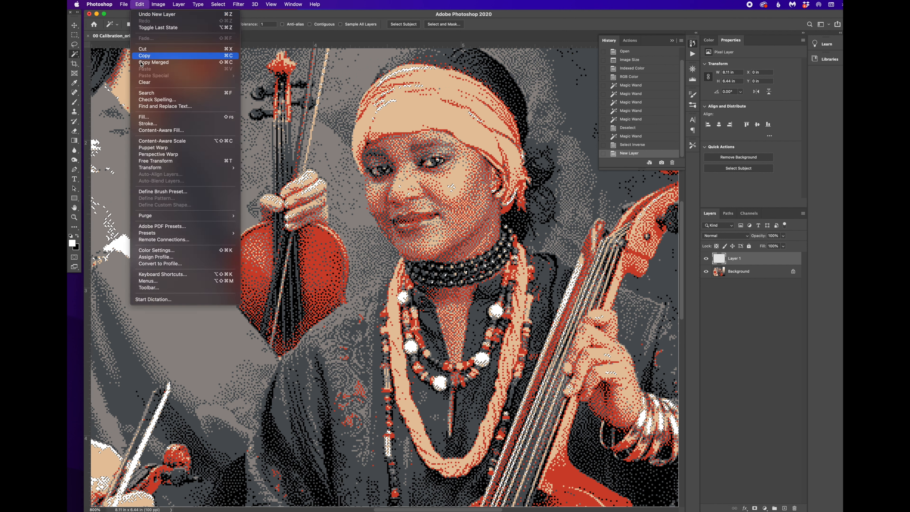
left_click(150, 117)
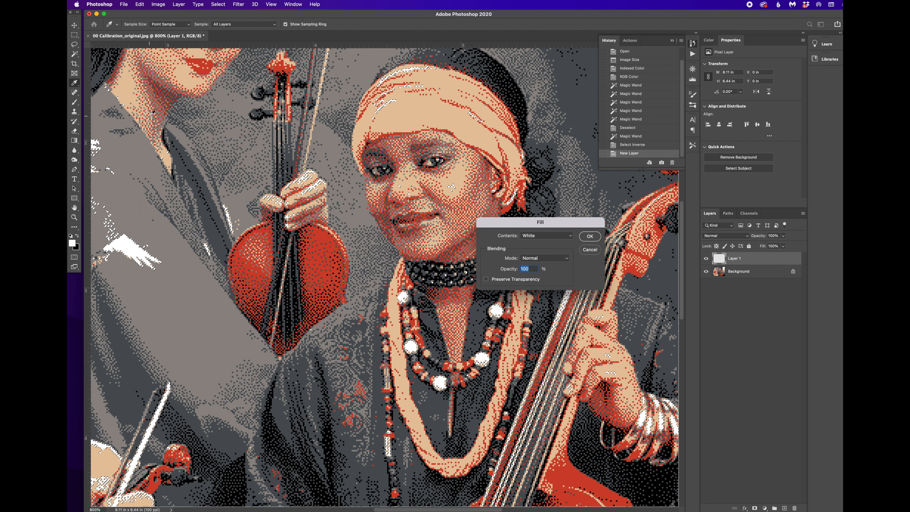
left_click(568, 237)
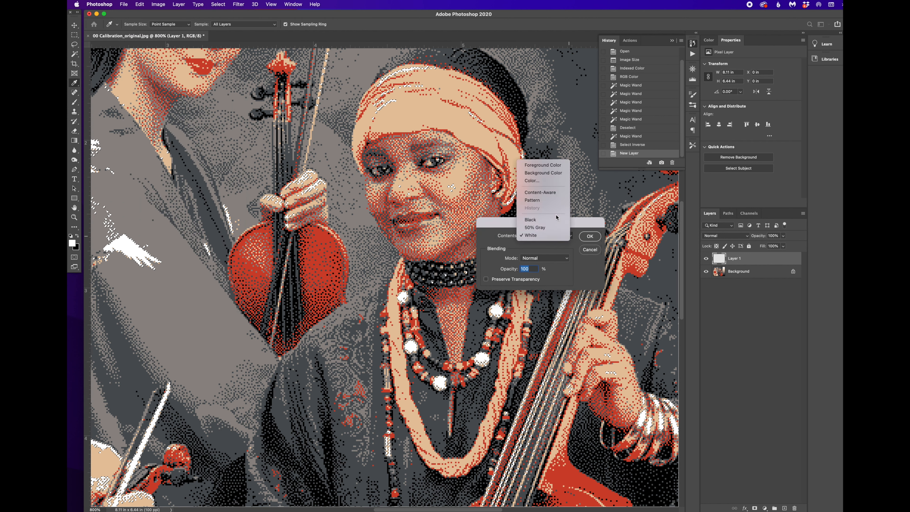
left_click(556, 219)
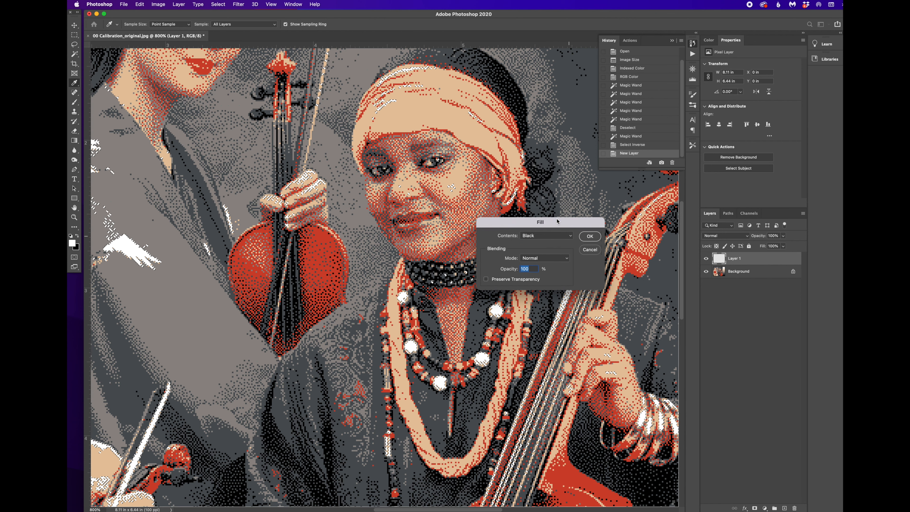
left_click(589, 236)
key("w")
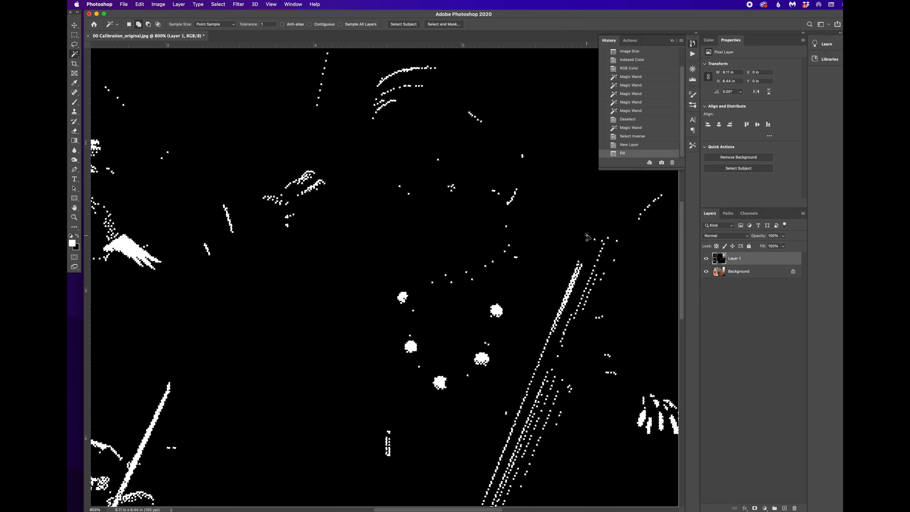
key("super+minus")
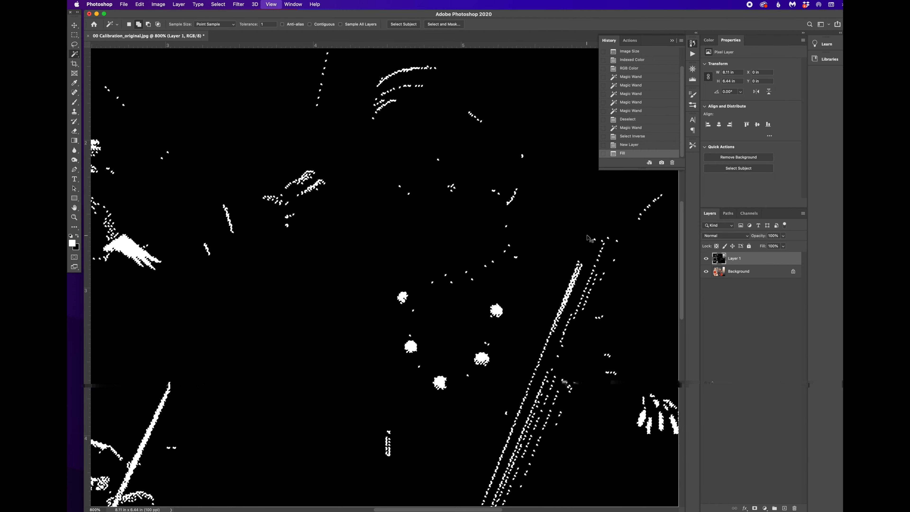
key("super+minus")
key("super+minus")
key("super+minus")
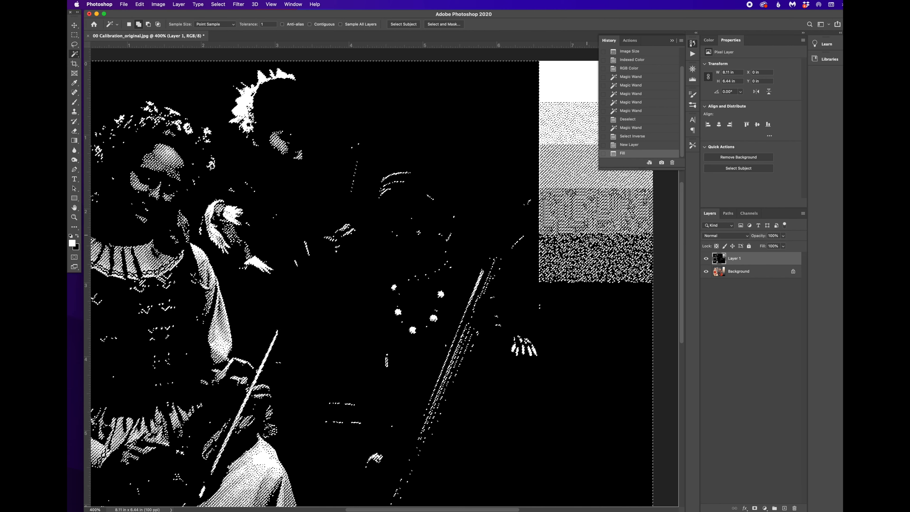
key("super+d")
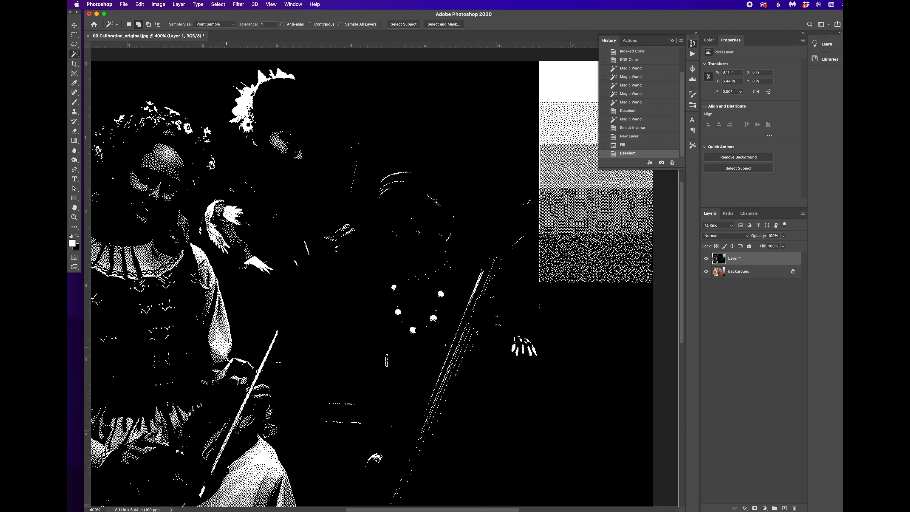
Rename the black-filled layer Stencil 1 and hide it
double_click(734, 257)
type("Stencil")
key("Return")
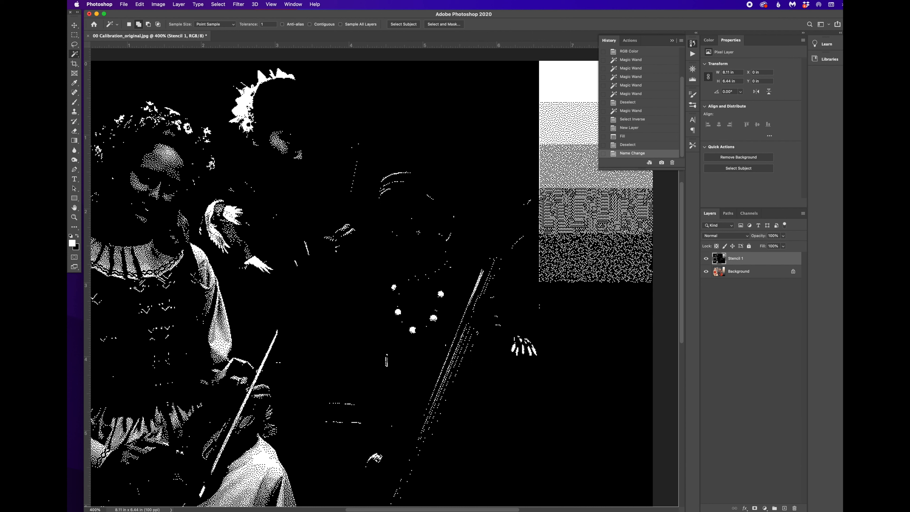
left_click(705, 259)
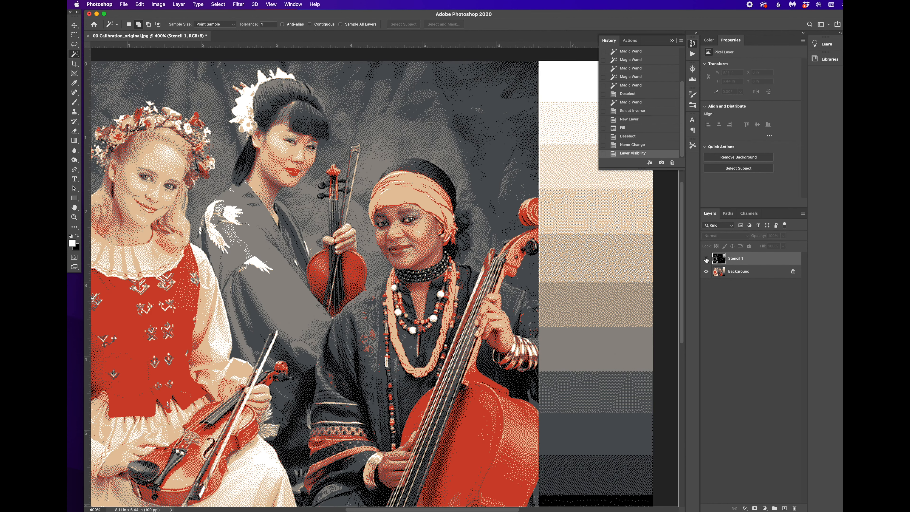
On the Background layer, select every red, taupe gray, dark gray and black pixel with the Magic Wand, leaving out white and tan
left_click(740, 272)
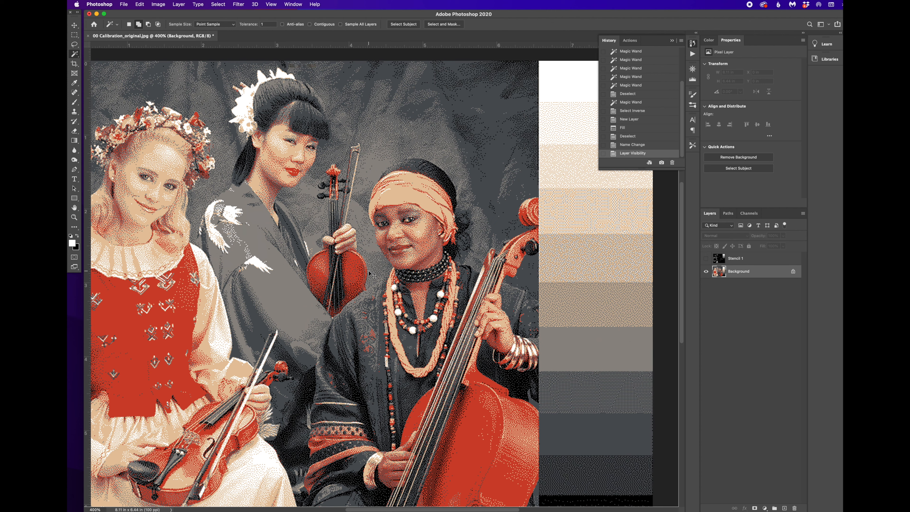
key("super+plus")
key("super+plus")
key("super+plus")
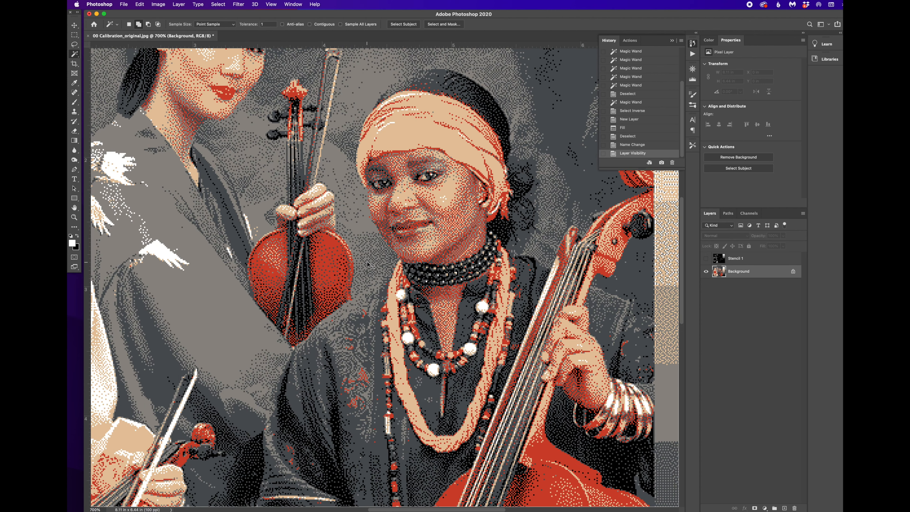
key("super+plus")
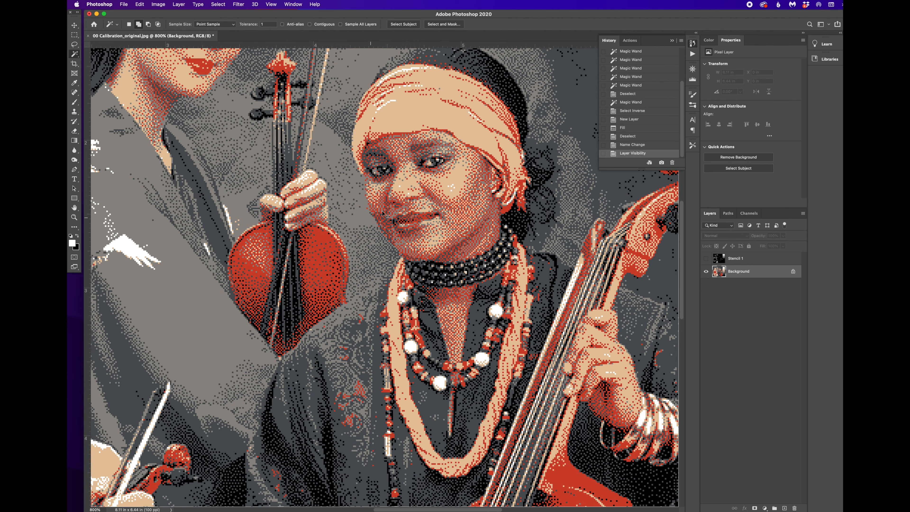
scroll(404, 194, "up", 5)
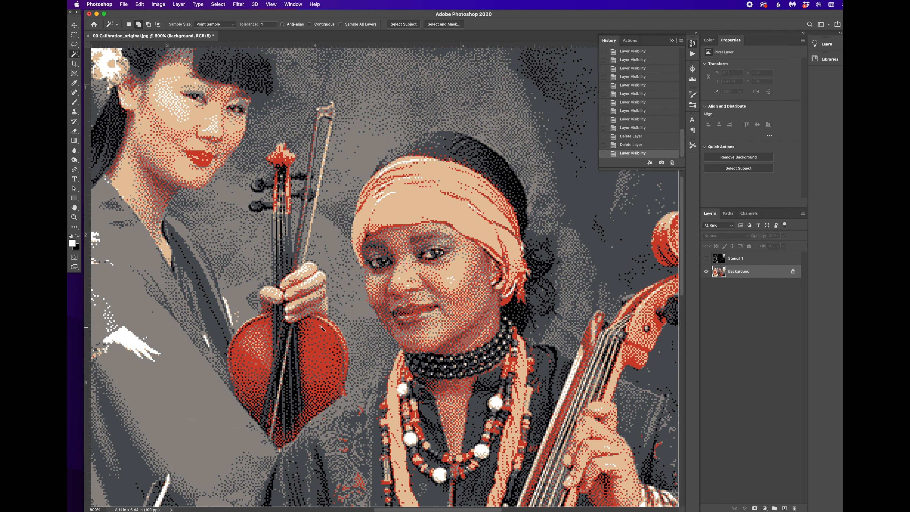
left_click(331, 323)
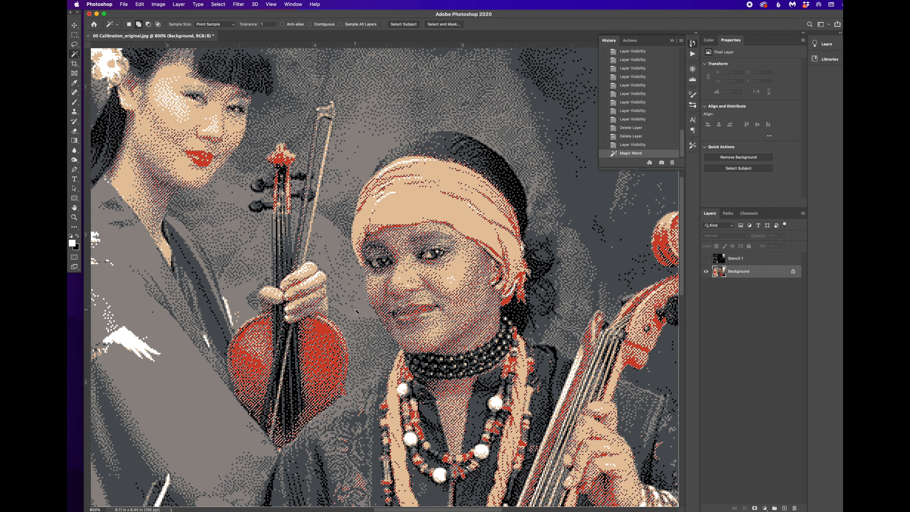
left_click(355, 310)
left_click(214, 326)
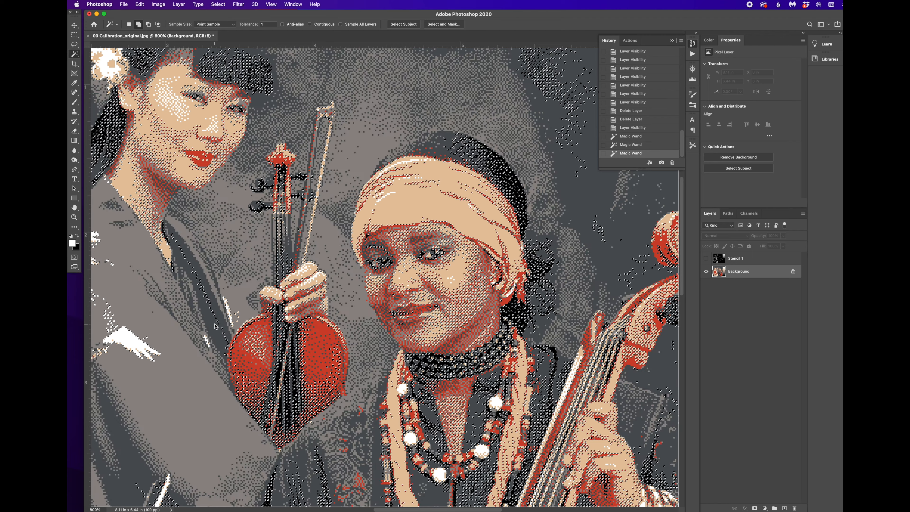
left_click(279, 375)
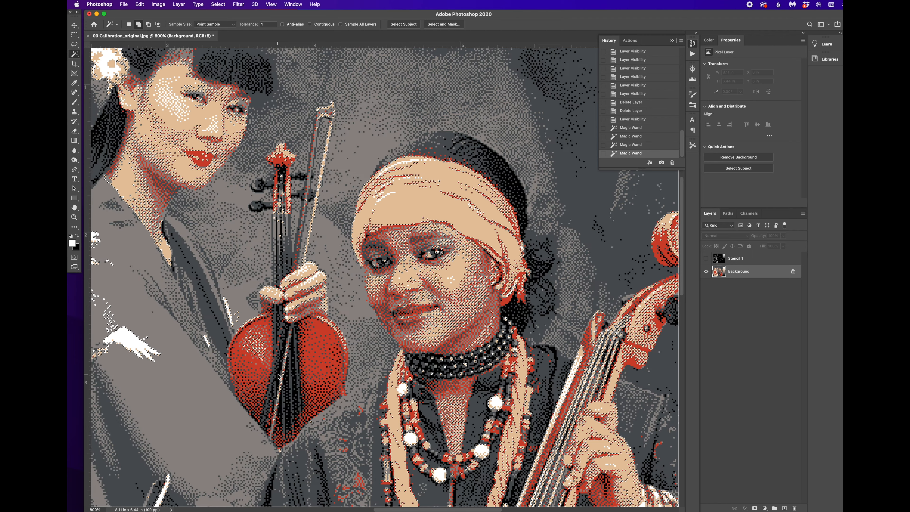
Add a new layer above Stencil 1, fill the selection with black, and clear the selection
left_click(746, 259)
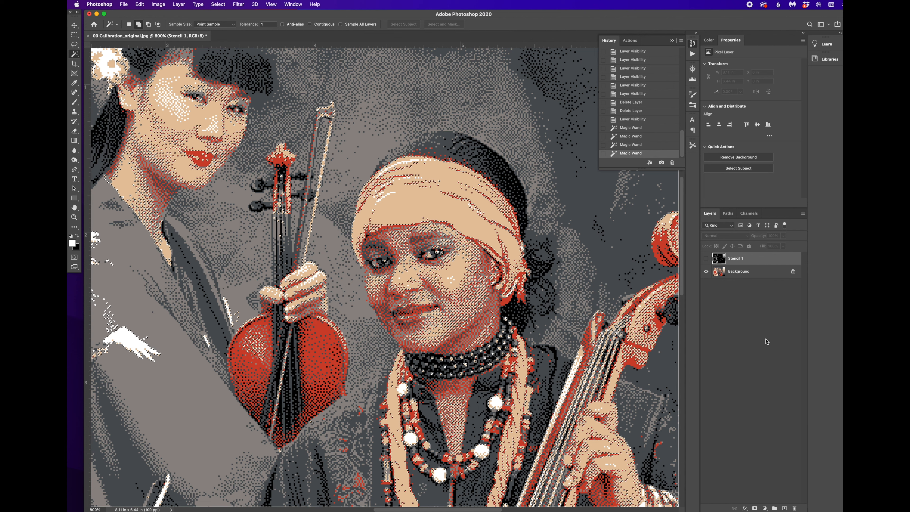
left_click(784, 508)
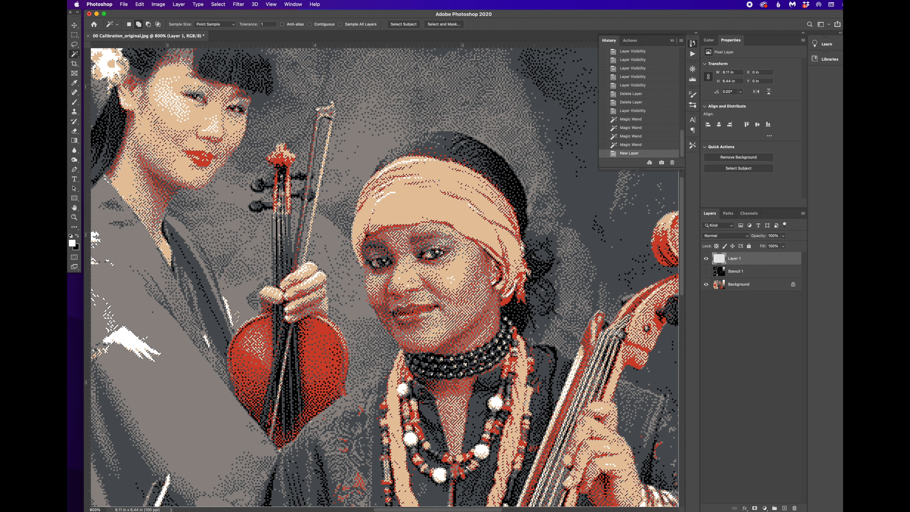
left_click(143, 4)
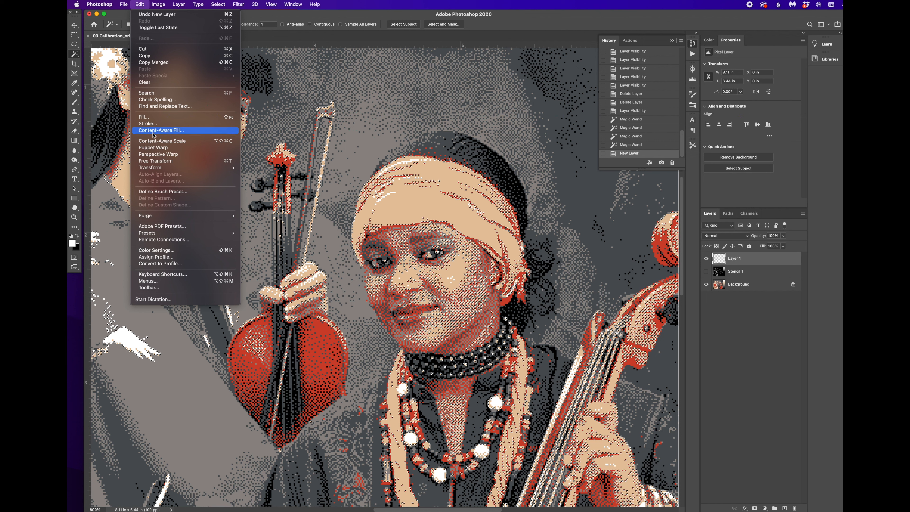
left_click(147, 118)
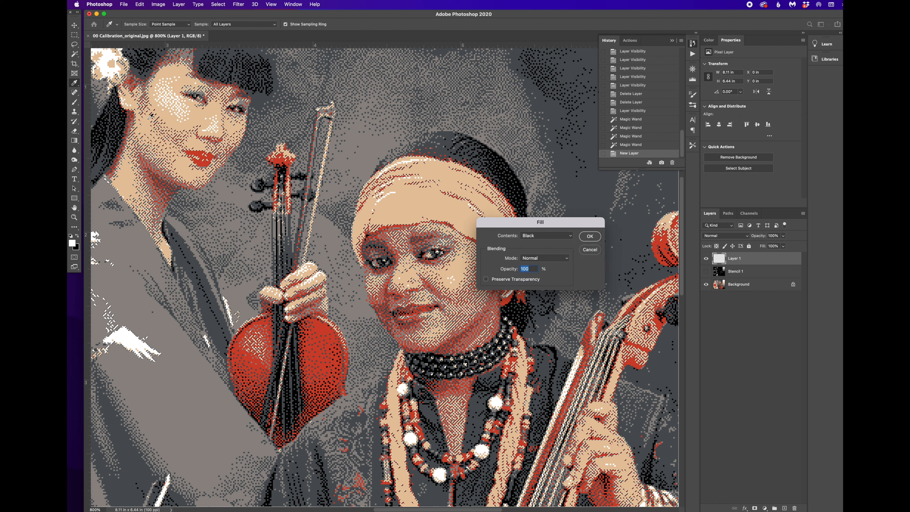
left_click(589, 236)
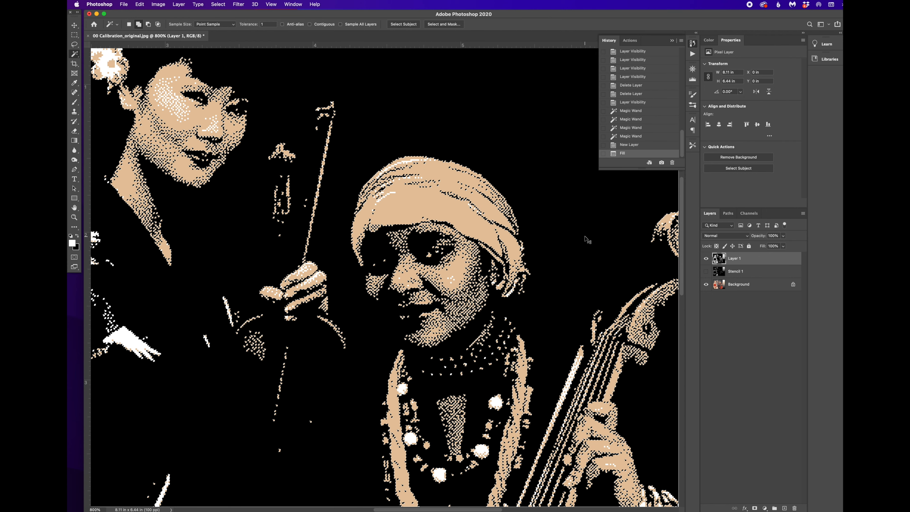
key("super+d")
Toggle Stencil 1's visibility to compare it with the new black-filled layer, leaving both layers hidden
left_click(705, 271)
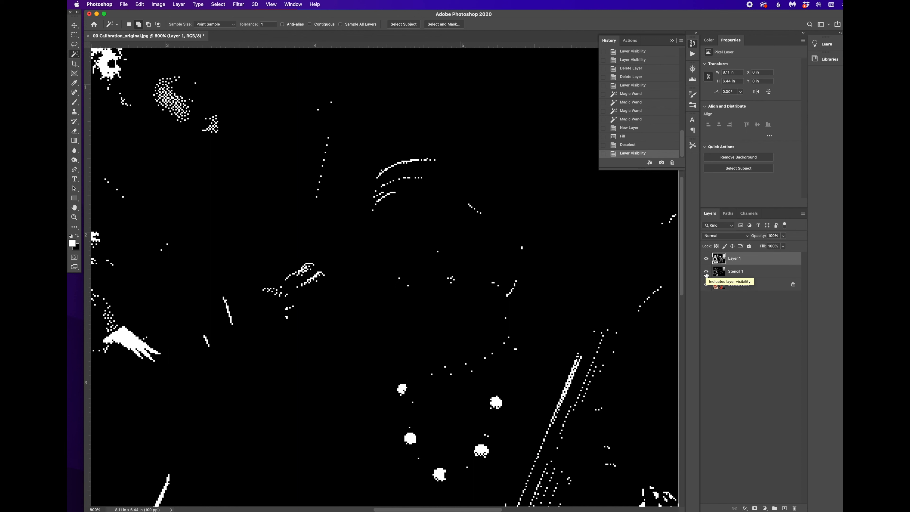
left_click(705, 271)
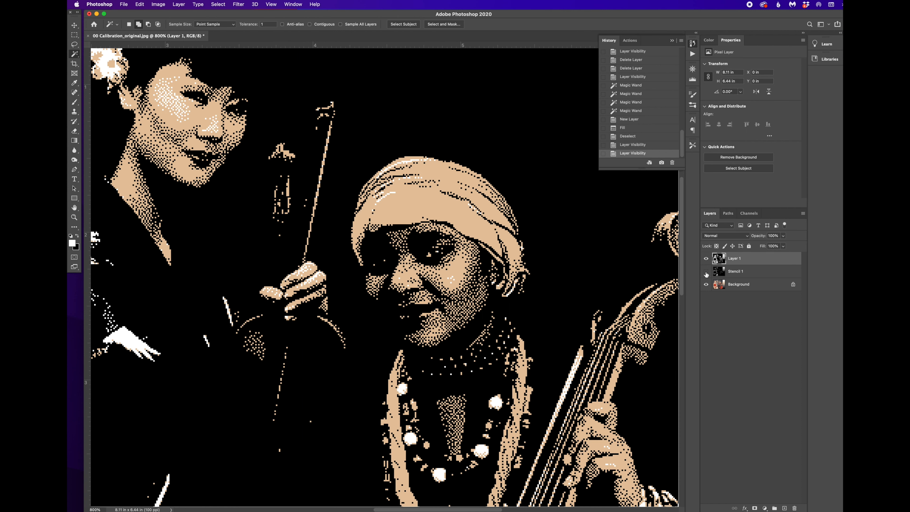
left_click(705, 258)
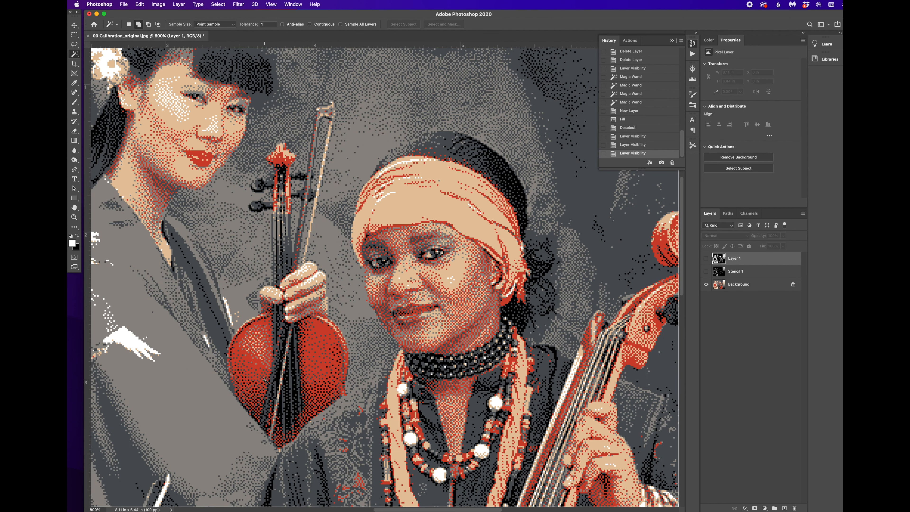